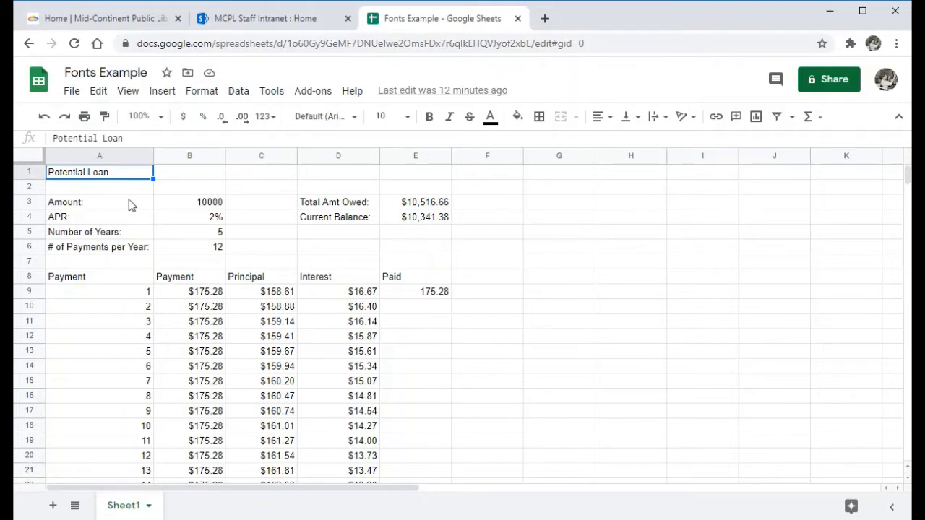
click(130, 202)
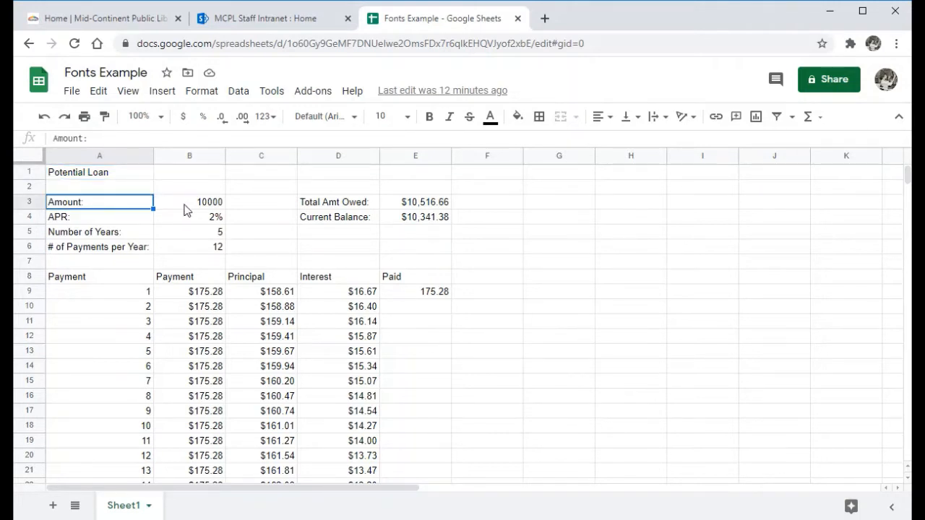
click(140, 220)
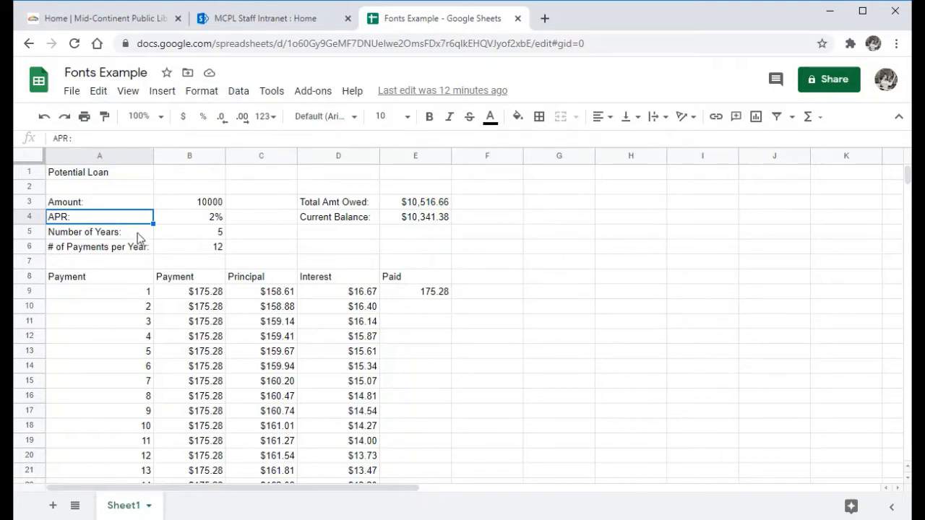
click(138, 233)
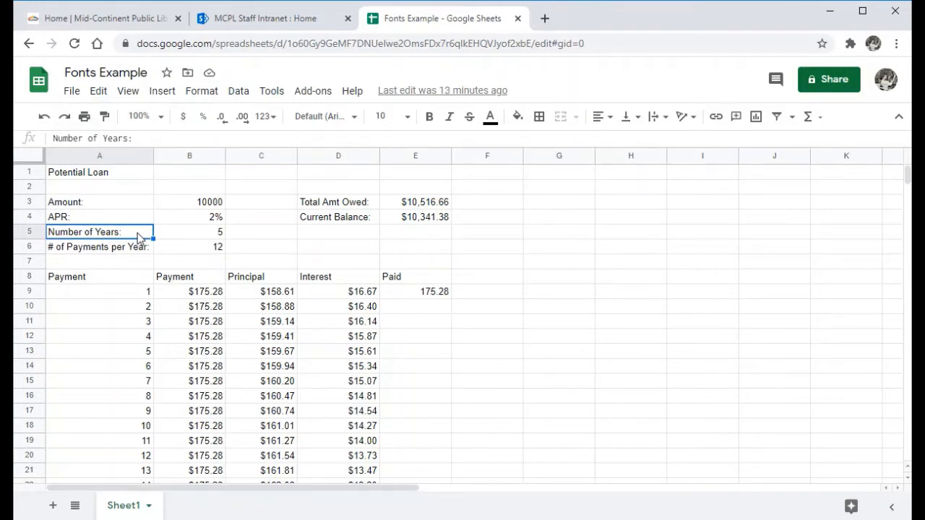
click(133, 251)
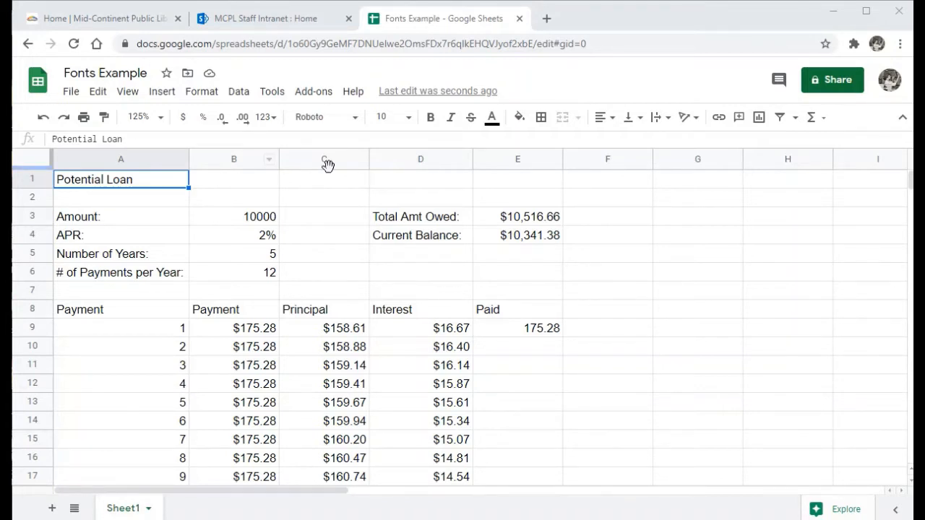
Try the Default (Arial) and Comfortaa fonts on the "Potential Loan" title in cell A1
click(354, 123)
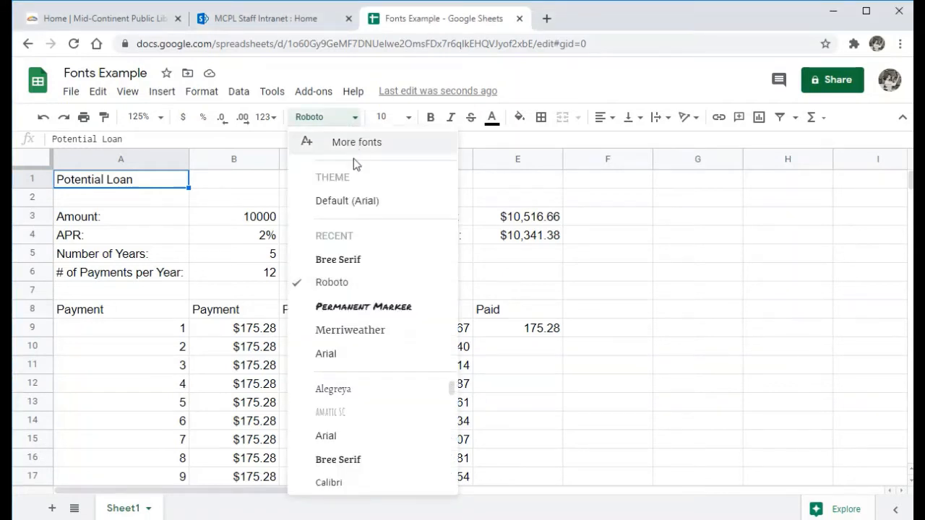
click(346, 204)
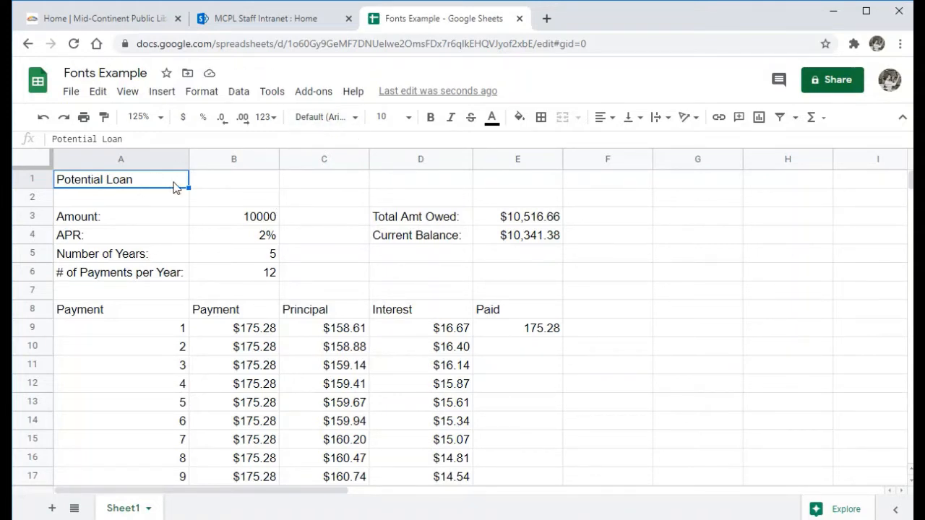
click(354, 118)
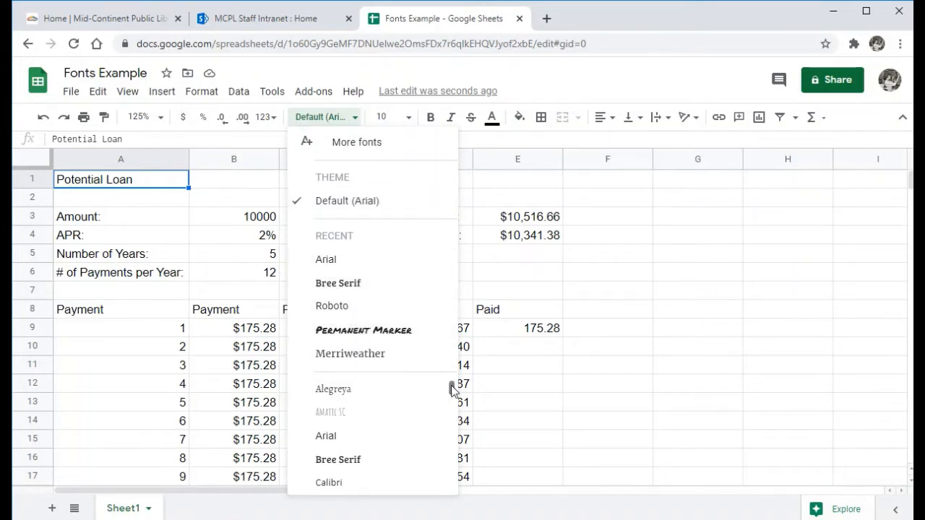
drag(452, 389, 453, 408)
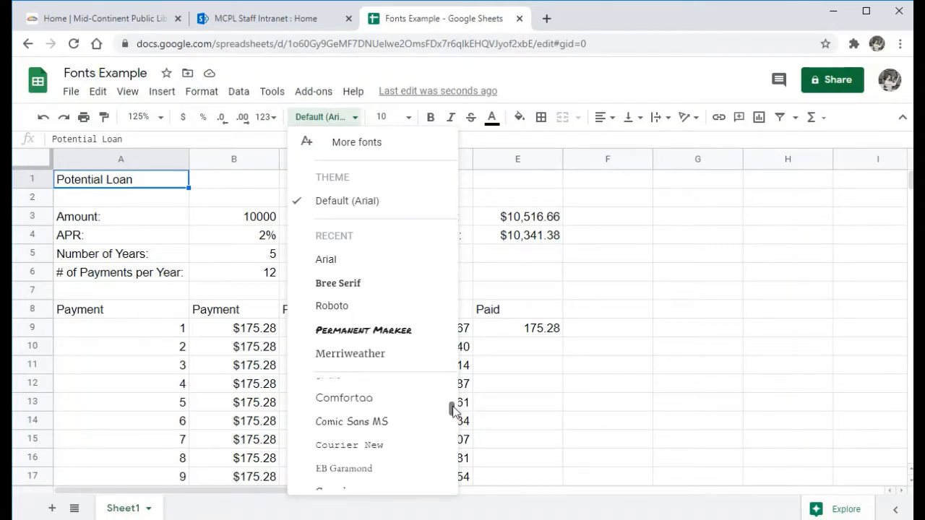
click(347, 404)
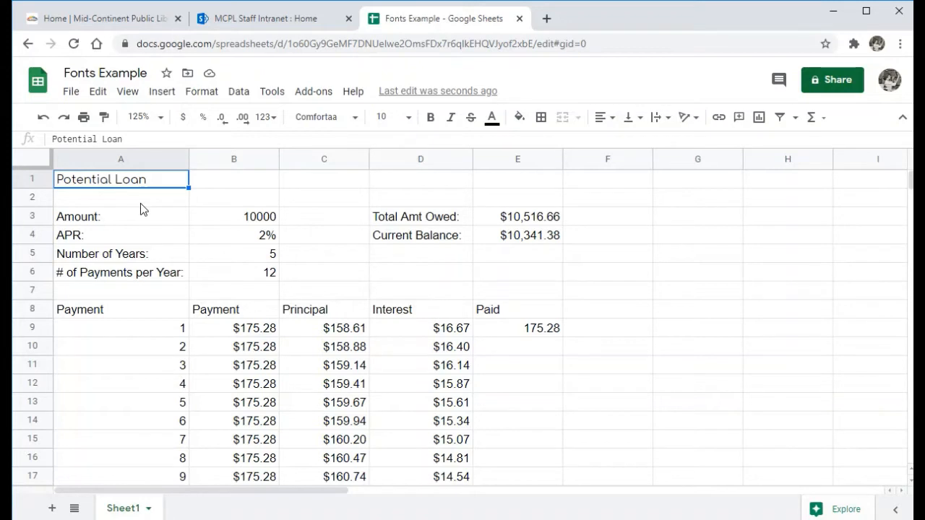
Set the font of the "Potential Loan" title in cell A1 to Bree Serif
click(352, 120)
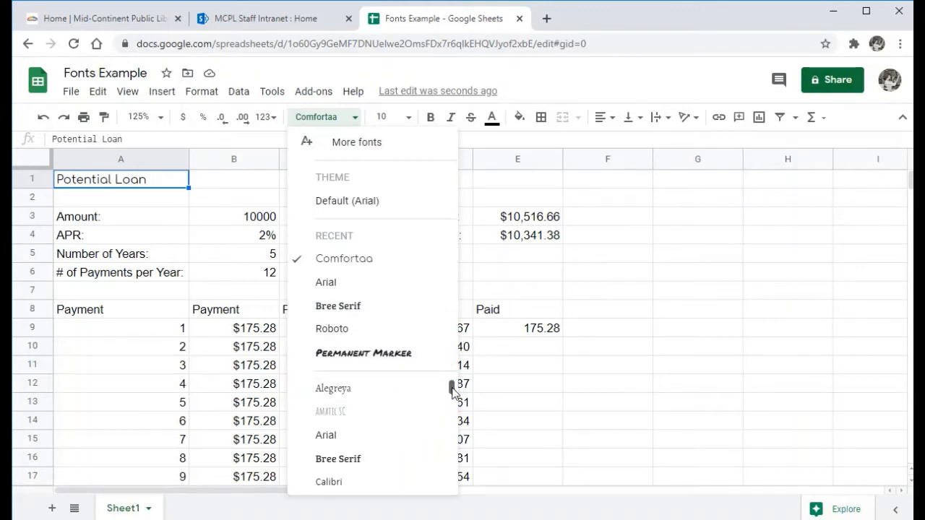
drag(449, 388, 442, 394)
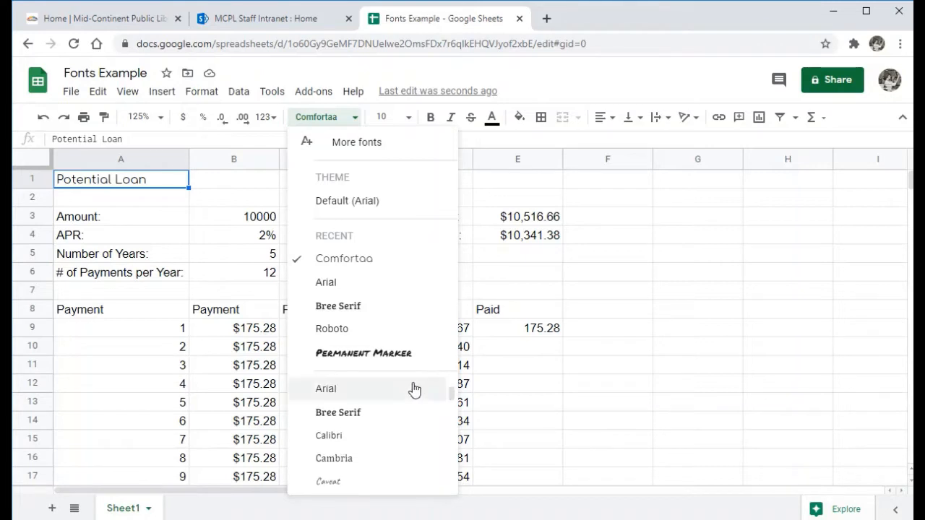
click(352, 416)
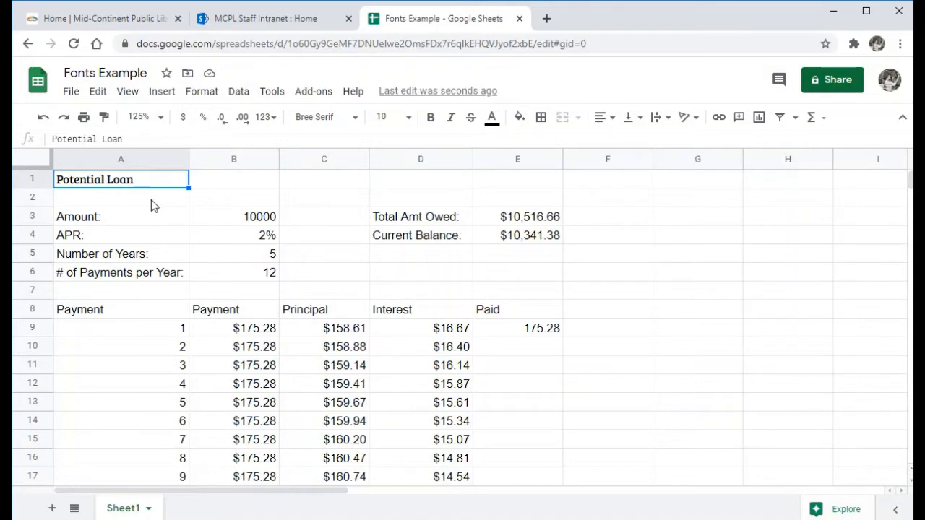
Enlarge the "Potential Loan" title in cell A1 to font size 14, and further to 18
click(409, 124)
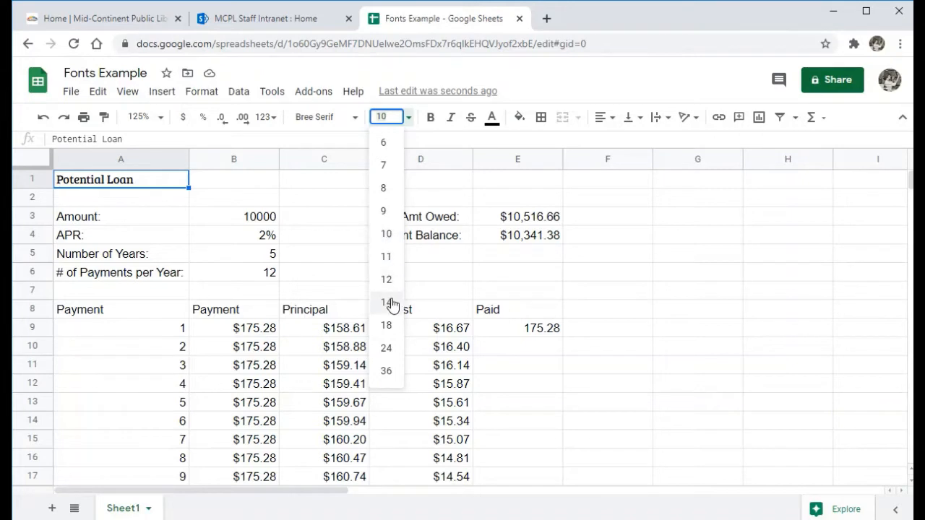
click(391, 304)
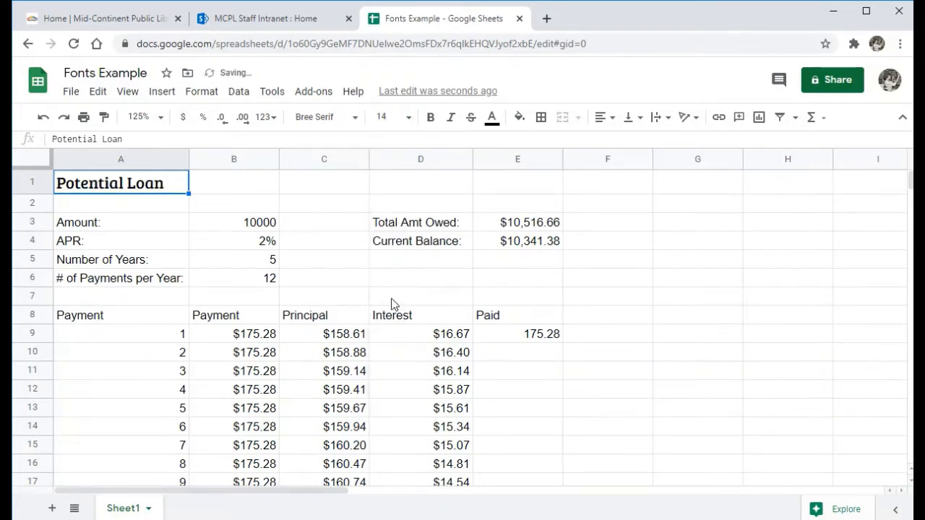
click(410, 120)
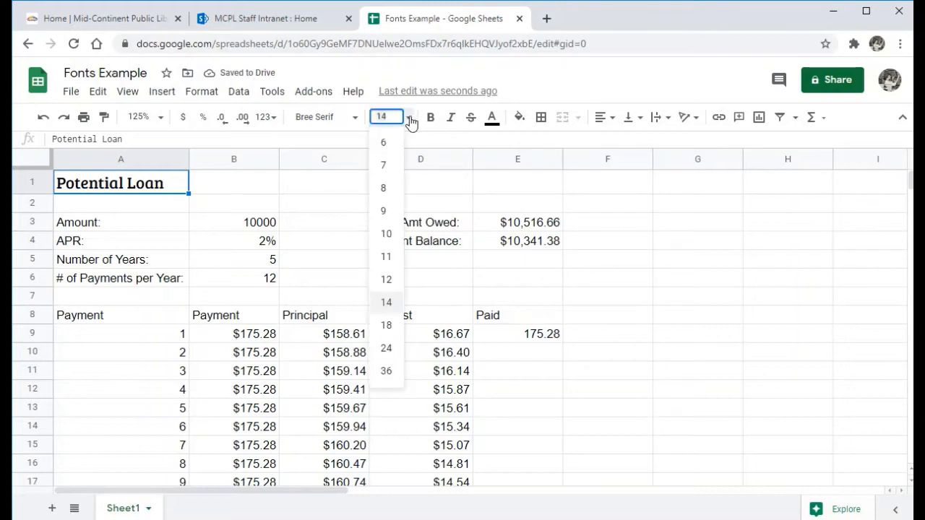
click(391, 326)
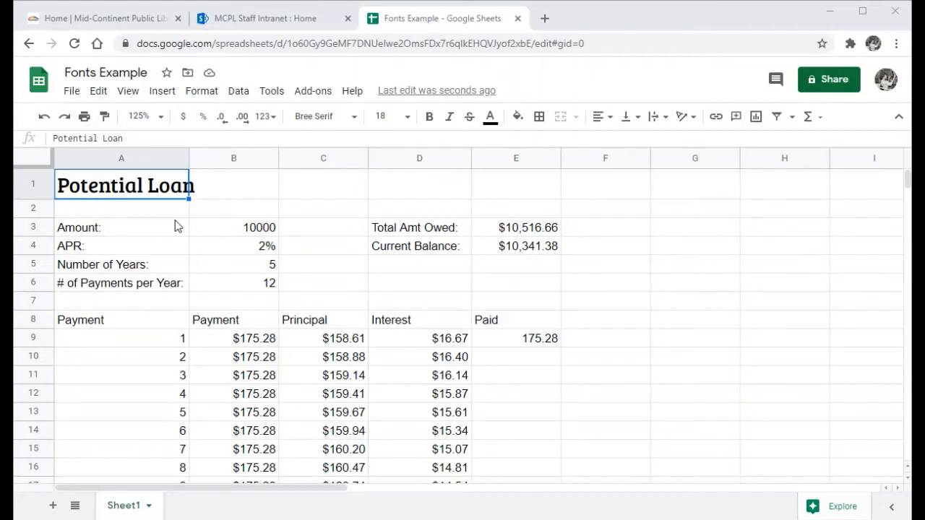
Set the font size of the payment table's header cells A8:E8 to 12
click(154, 327)
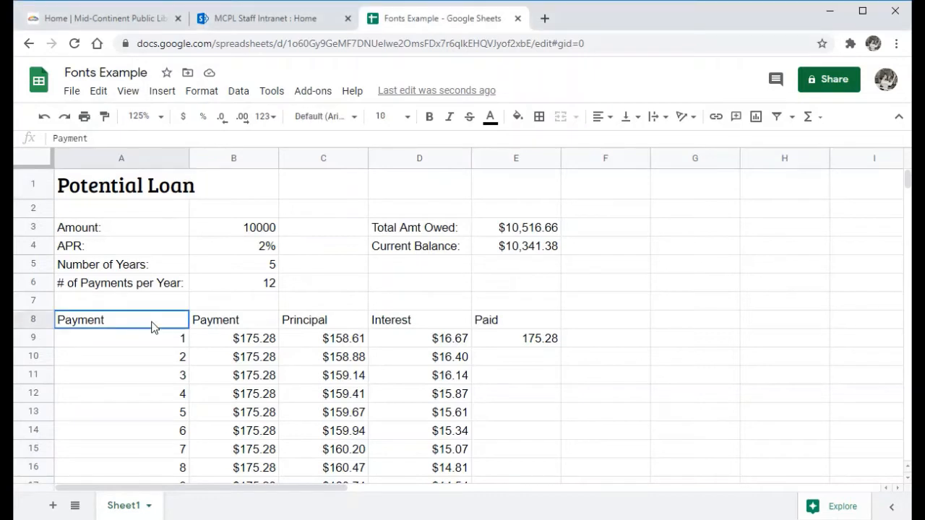
drag(156, 326, 500, 323)
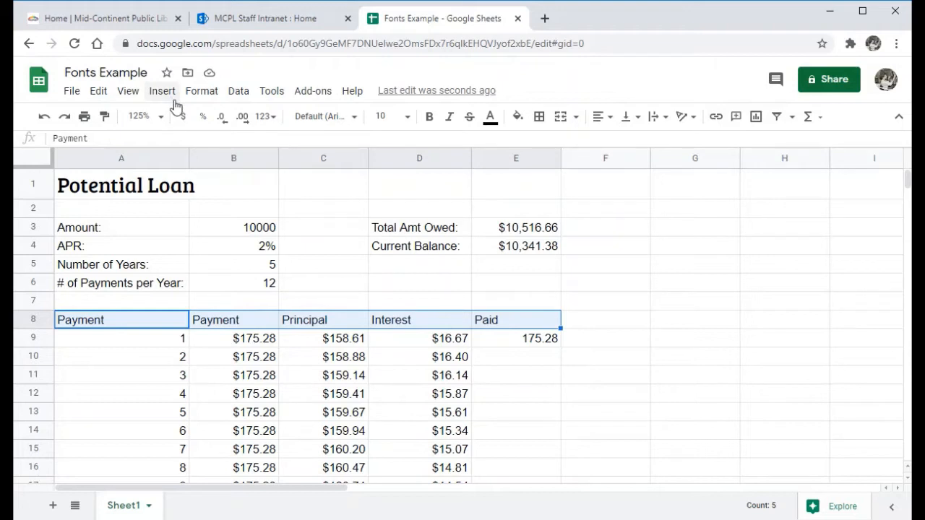
click(210, 100)
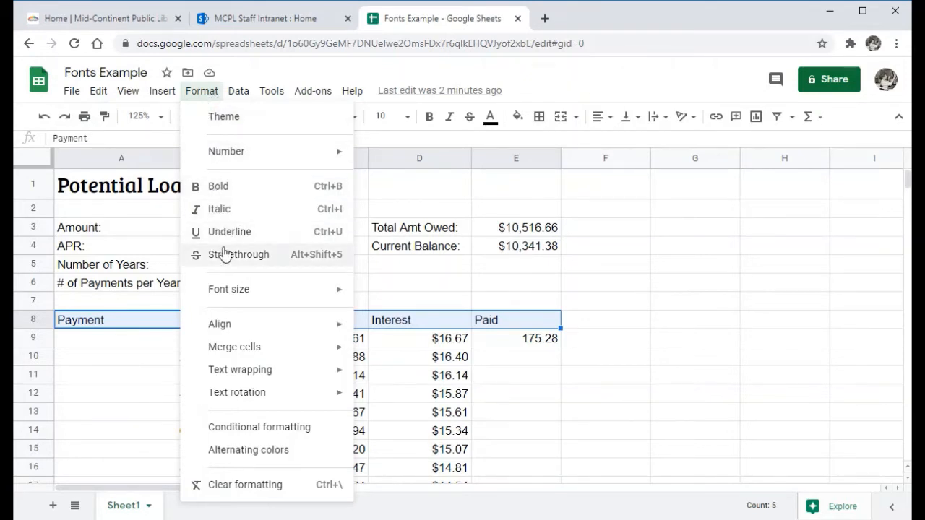
mouse_move(254, 291)
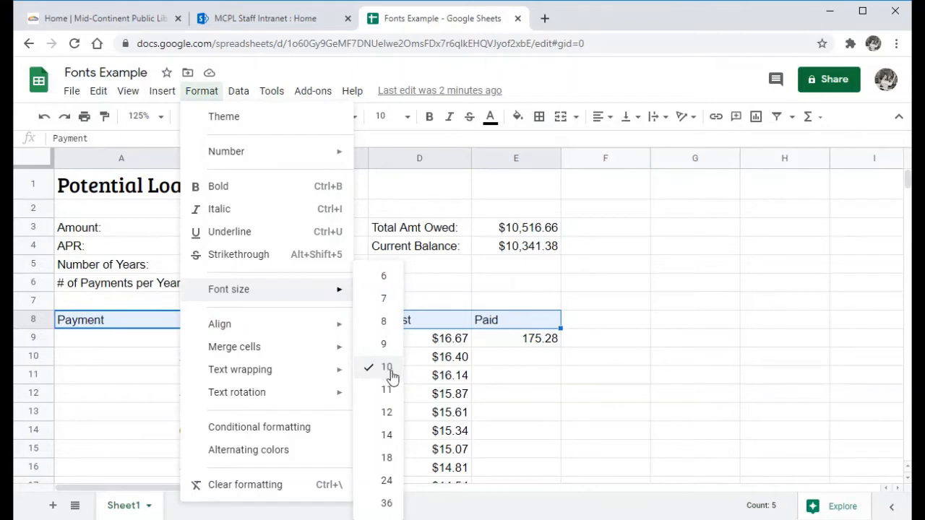
click(387, 412)
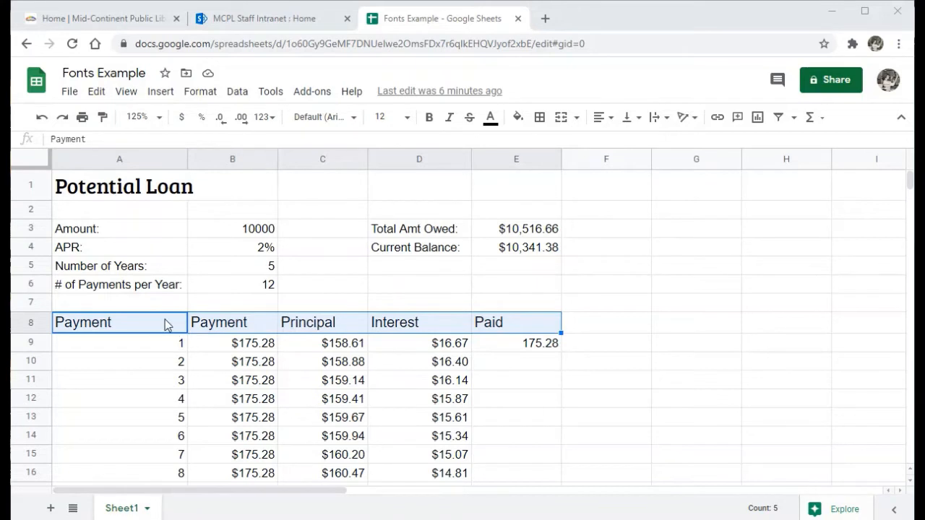
Make the table headers in A8:E8 bold, toggling bold off and on once, and italicize them
click(429, 119)
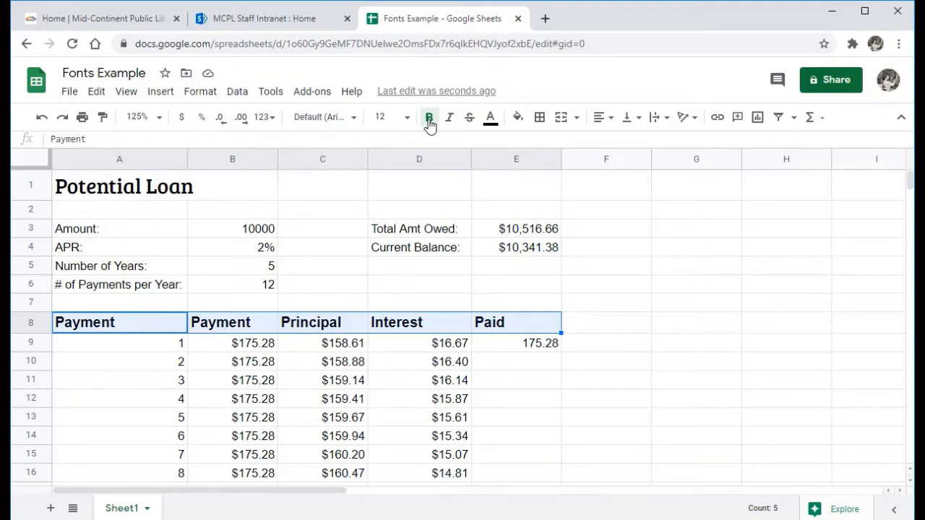
click(429, 118)
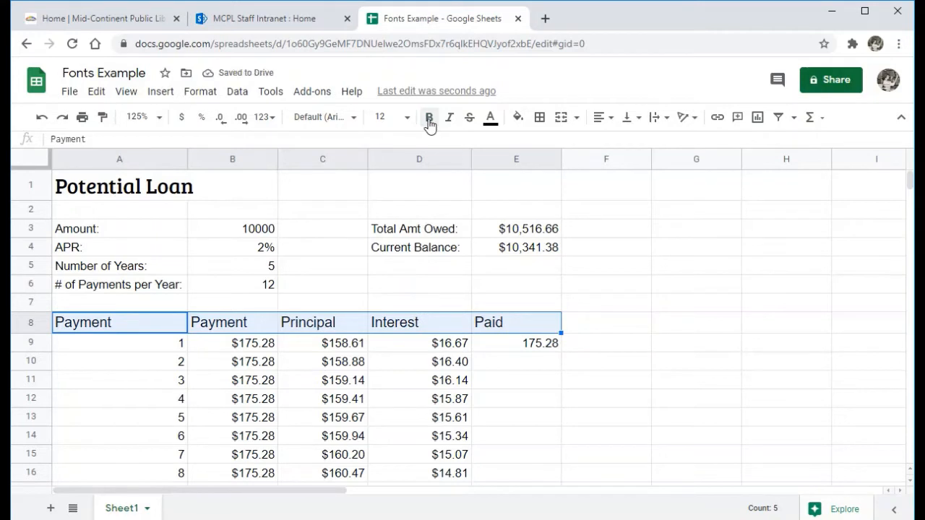
click(429, 118)
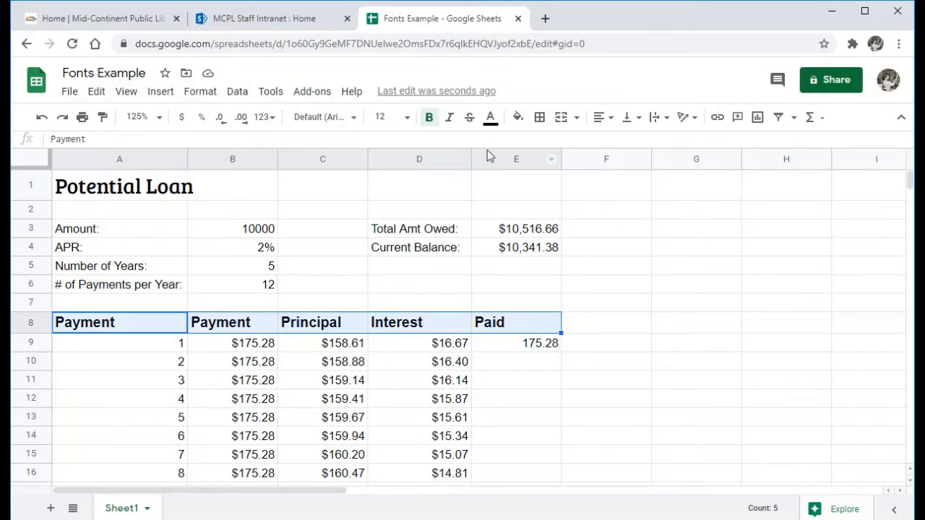
click(450, 119)
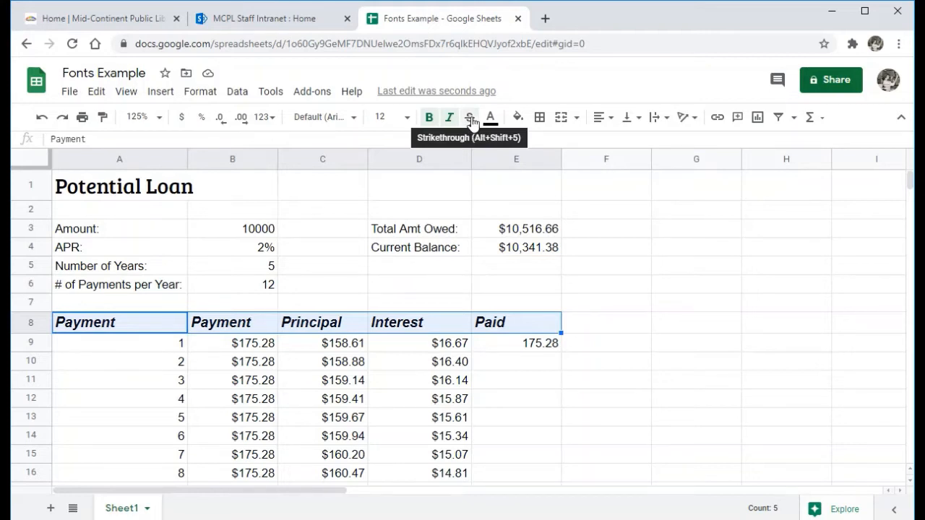
Try strikethrough on the table headers in A8:E8 and remove it again
click(469, 118)
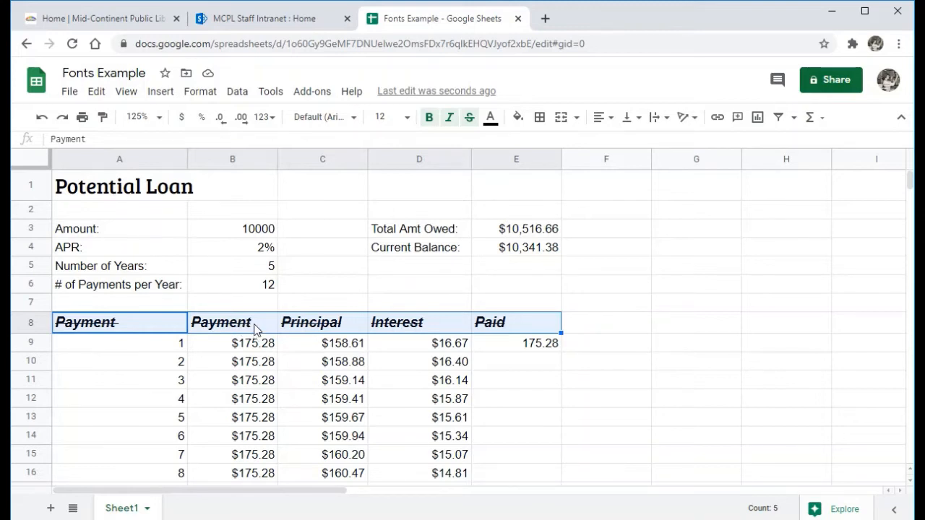
click(469, 118)
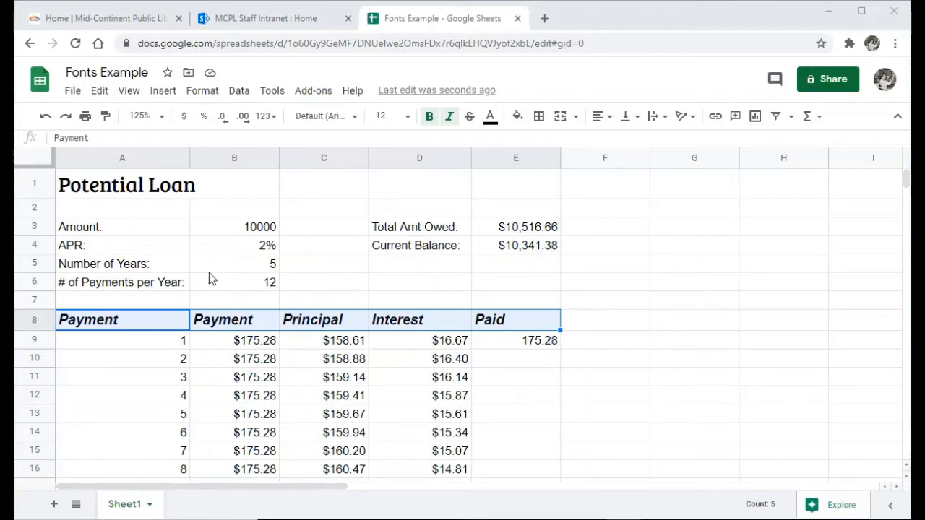
Make the loan detail labels in A3:A6, from "Amount:" to "# of Payments per Year:", bold
drag(165, 226, 159, 289)
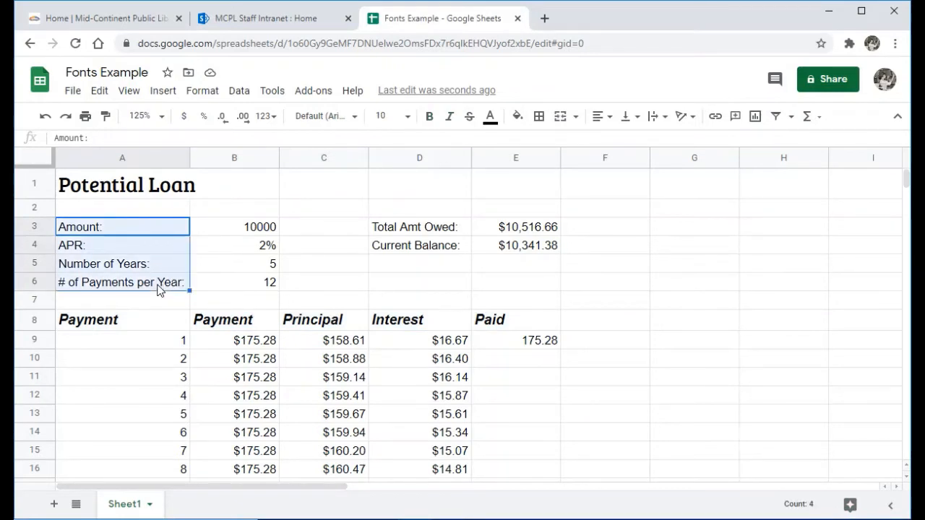
click(205, 93)
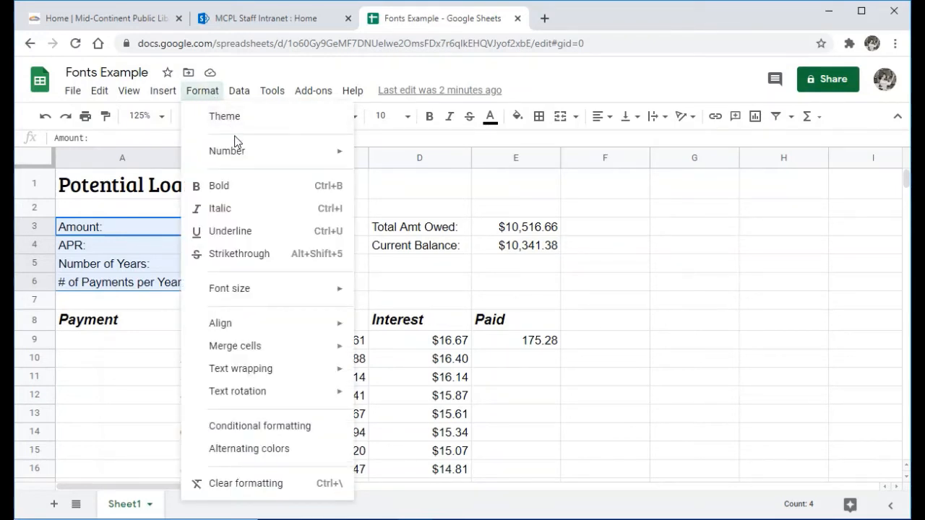
click(229, 187)
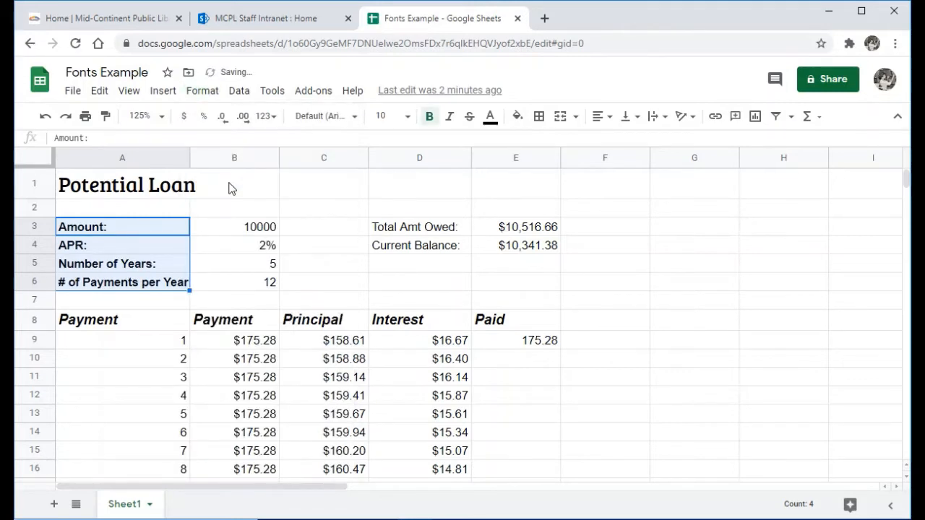
Make the "Total Amt Owed:" and "Current Balance:" labels in D3:D4 bold
click(408, 230)
drag(408, 231, 413, 243)
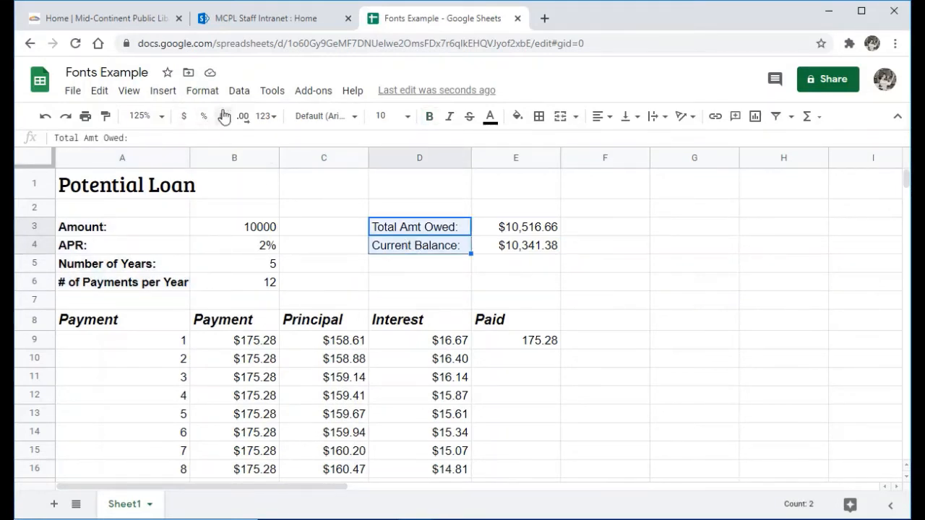
click(205, 92)
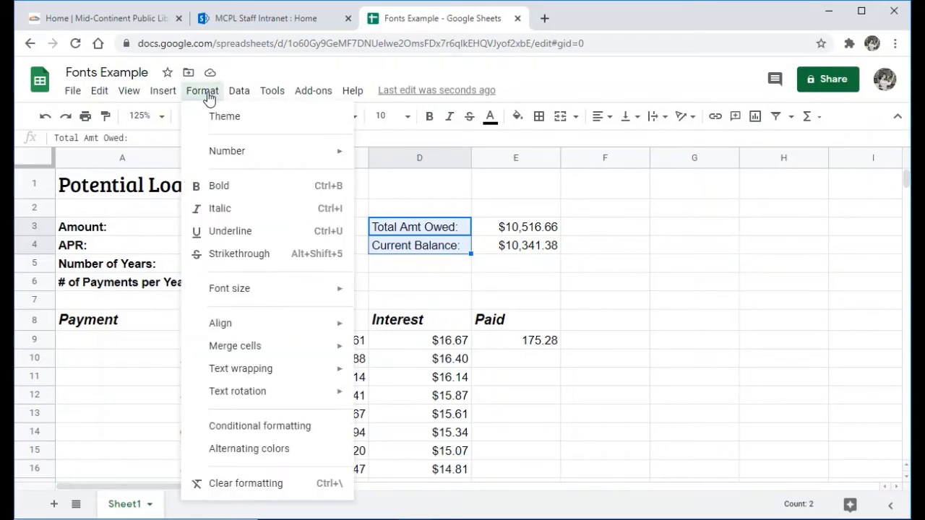
click(216, 185)
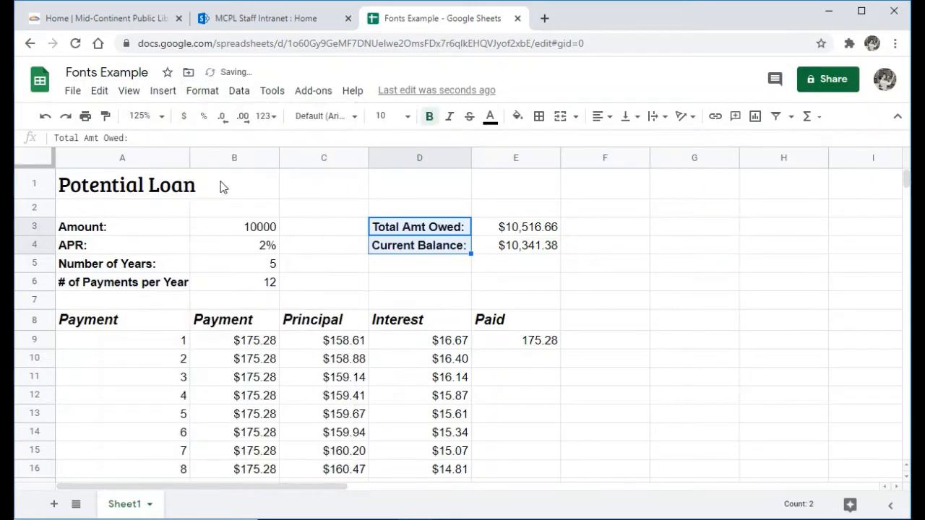
click(353, 267)
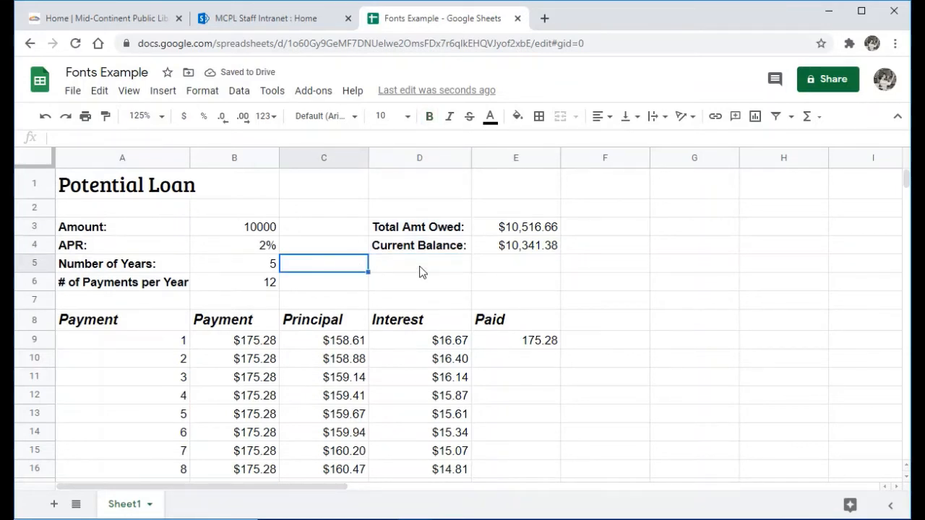
click(401, 251)
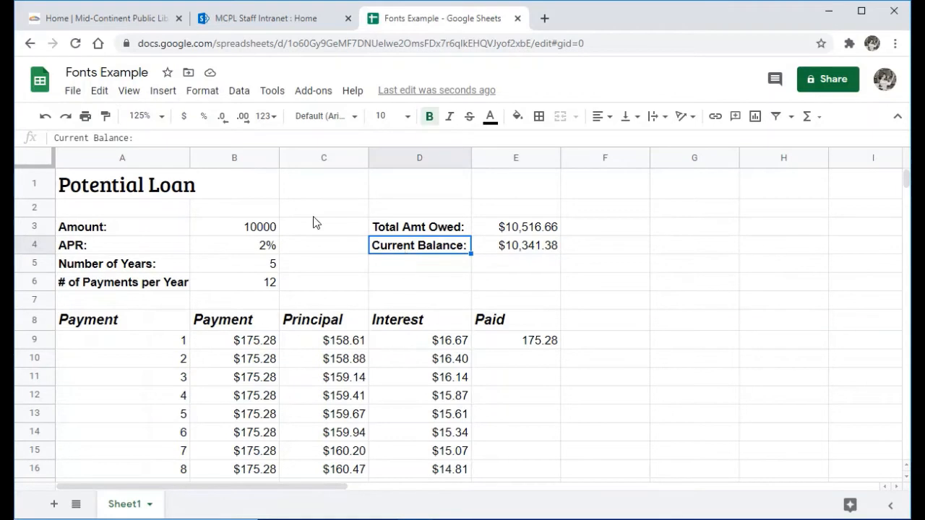
Italicize the "Current Balance:" label in D4
click(202, 92)
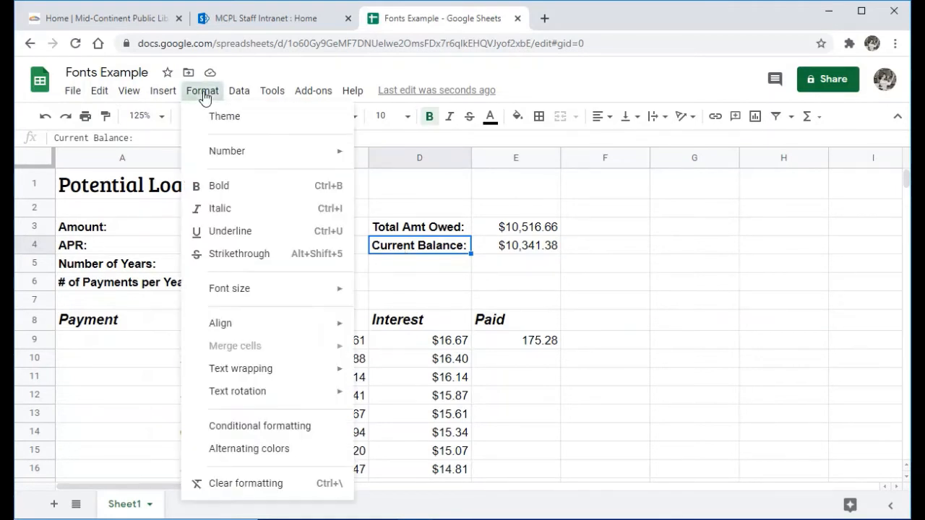
click(222, 209)
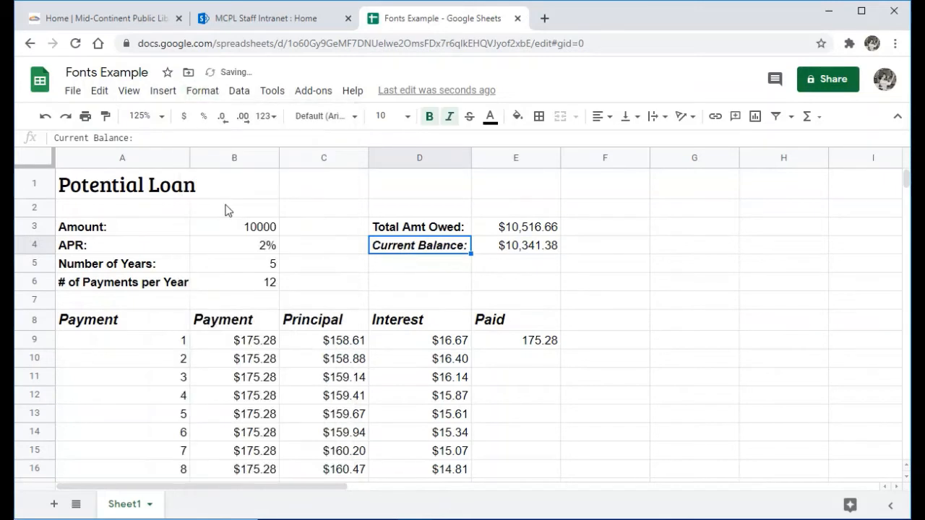
click(396, 267)
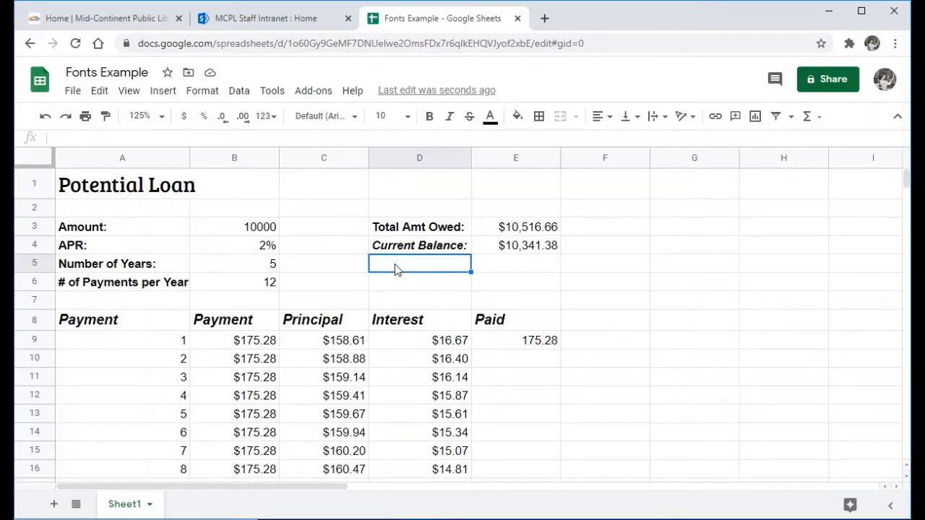
Underline the table headers in A8:E8
click(134, 322)
drag(134, 323, 510, 325)
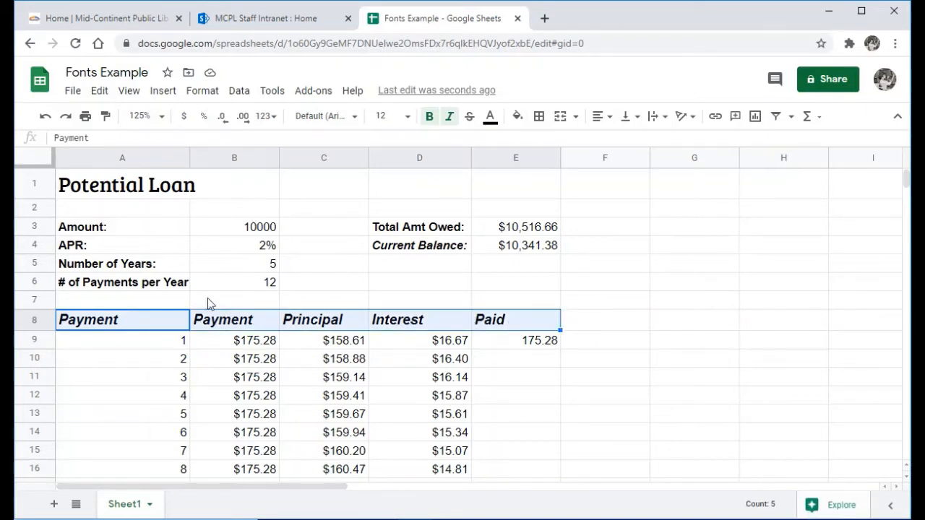
click(211, 94)
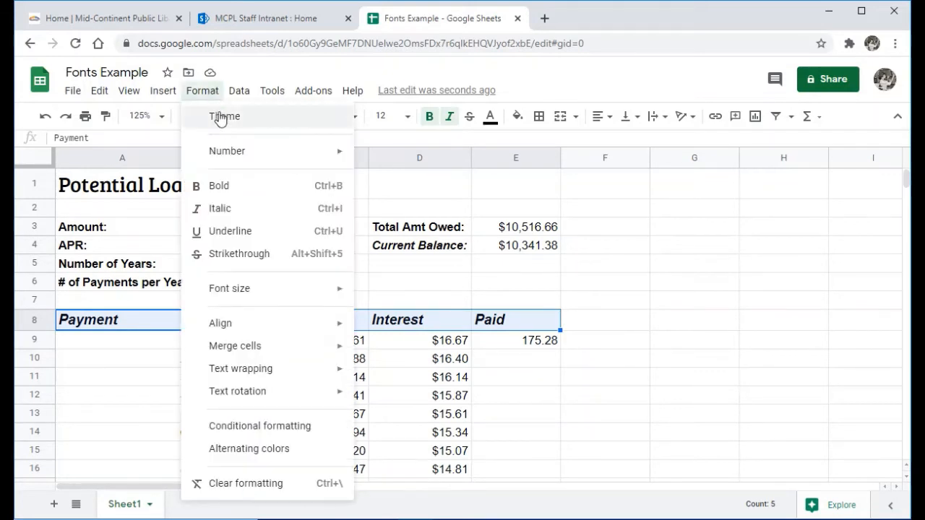
click(244, 232)
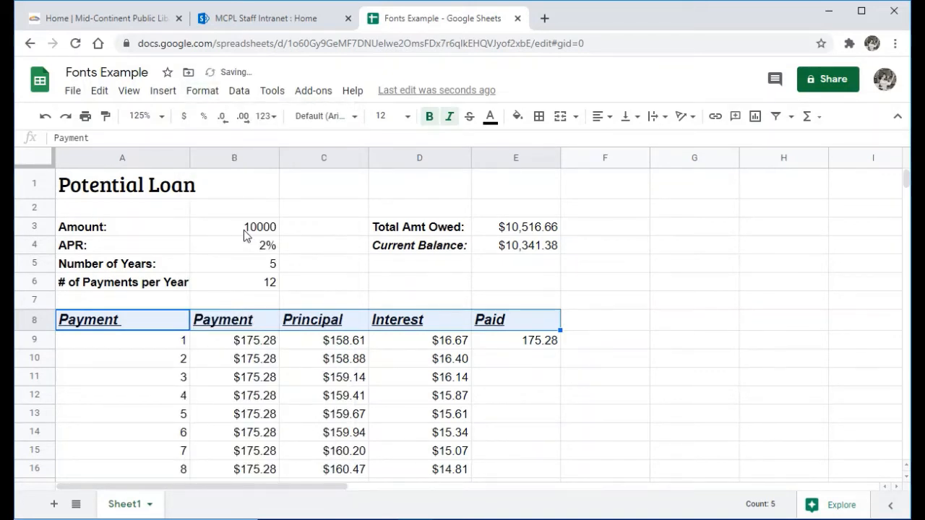
click(592, 323)
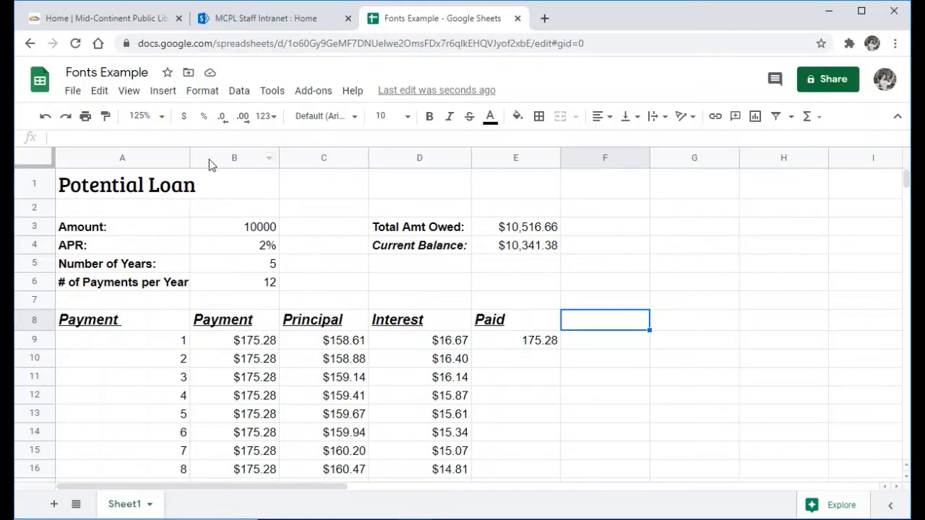
Apply strikethrough to the "Current Balance:" label in D4
click(204, 92)
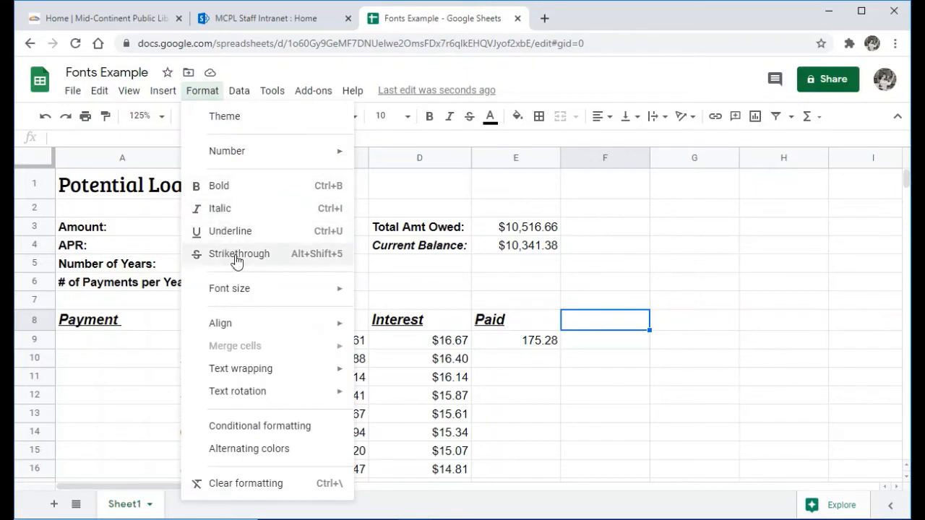
click(383, 283)
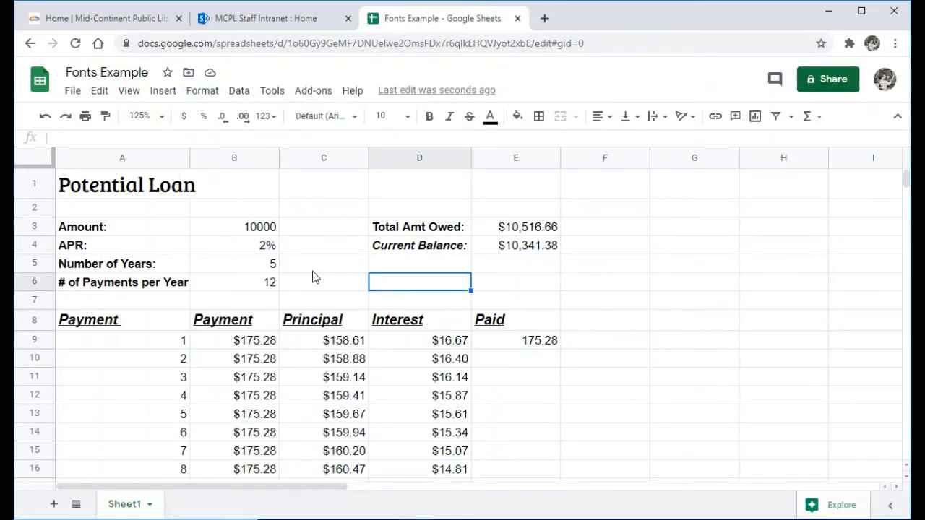
click(406, 250)
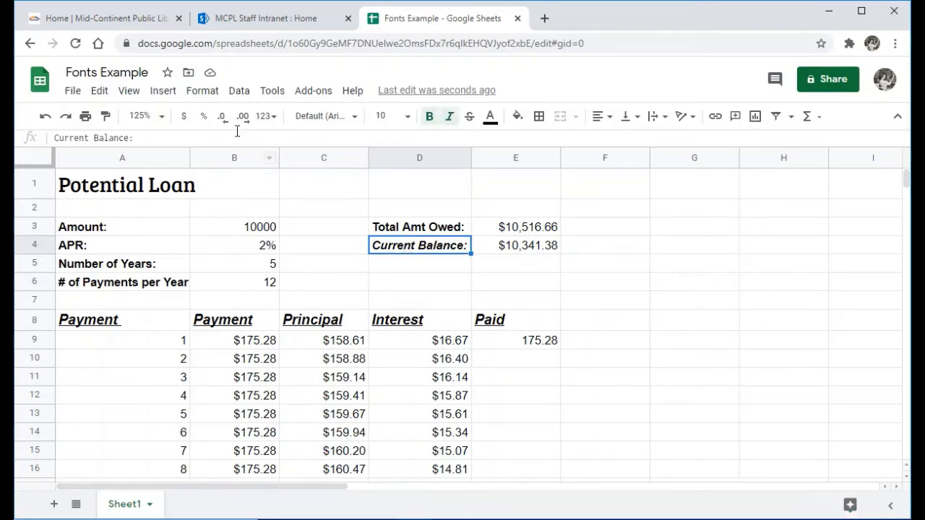
click(210, 96)
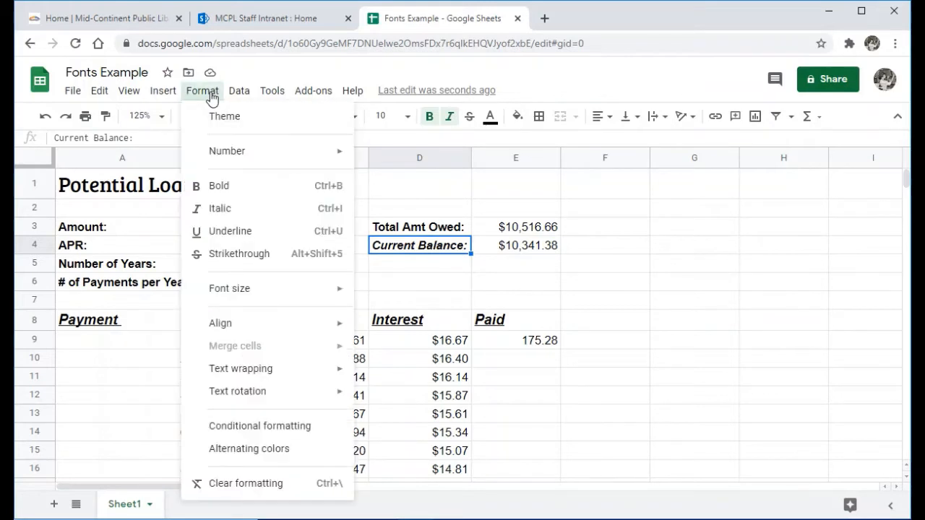
click(239, 258)
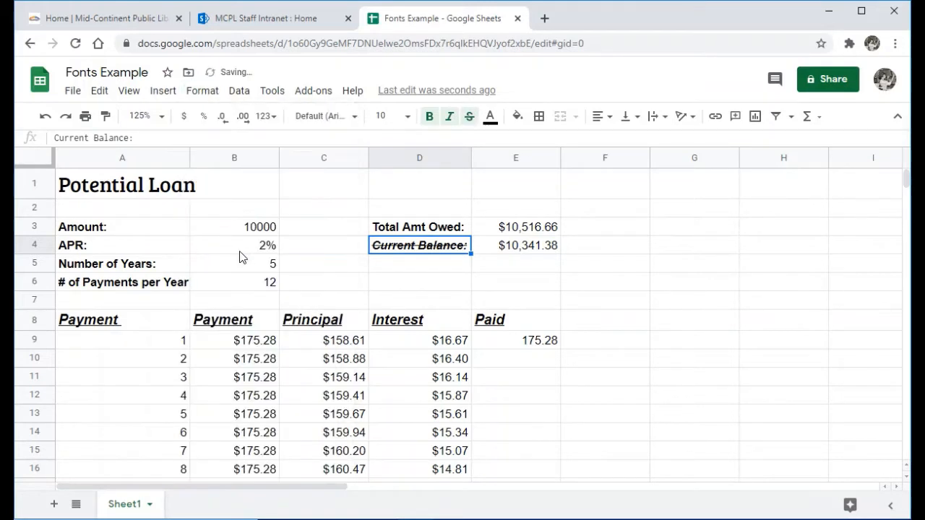
Enter the label "What I Owe:" in cell D5, below the "Current Balance:" label
click(424, 268)
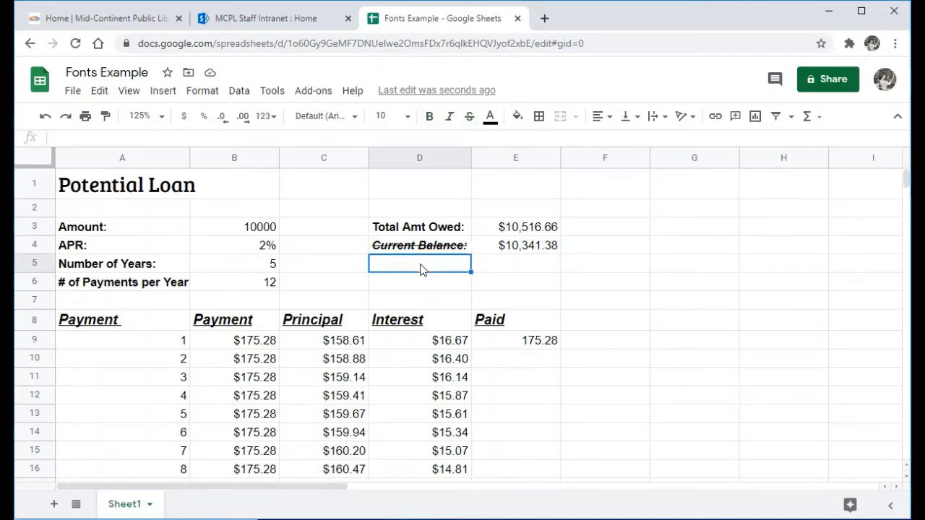
text(What )
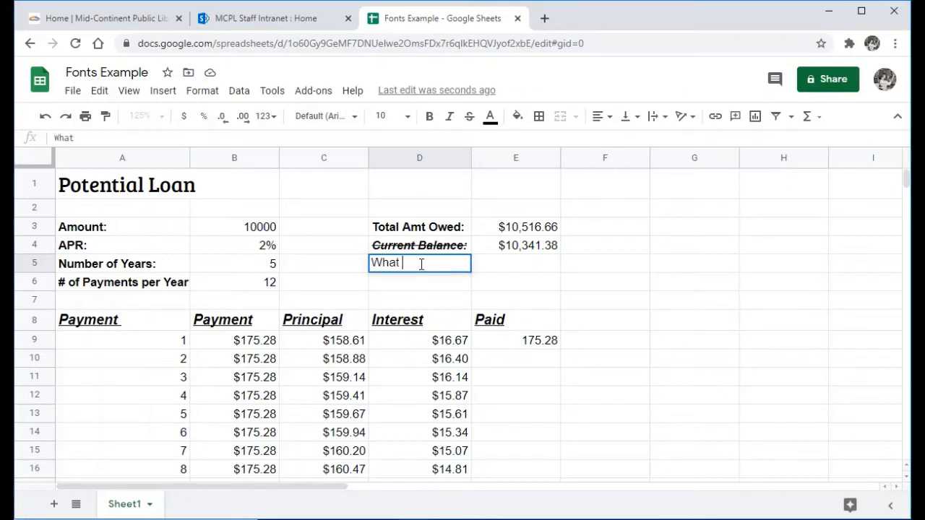
text(I Owe:)
key(Return)
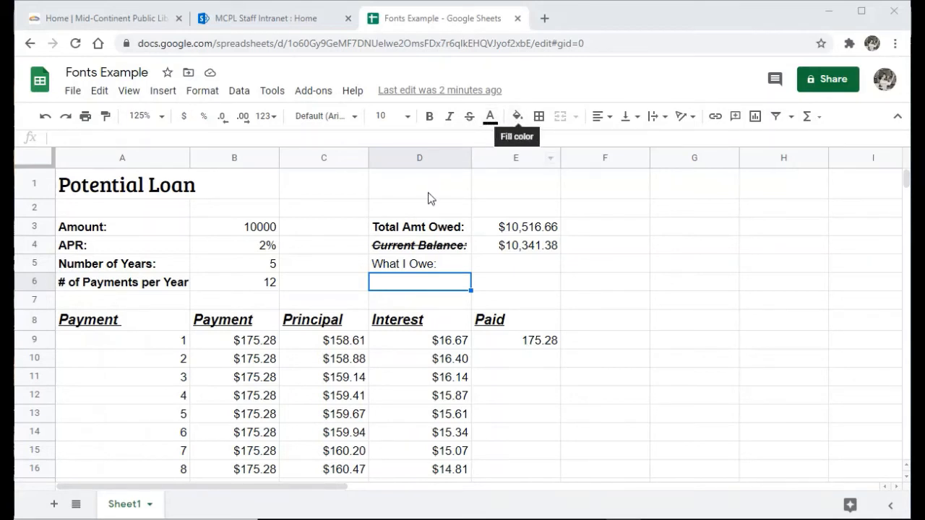
drag(152, 322, 501, 318)
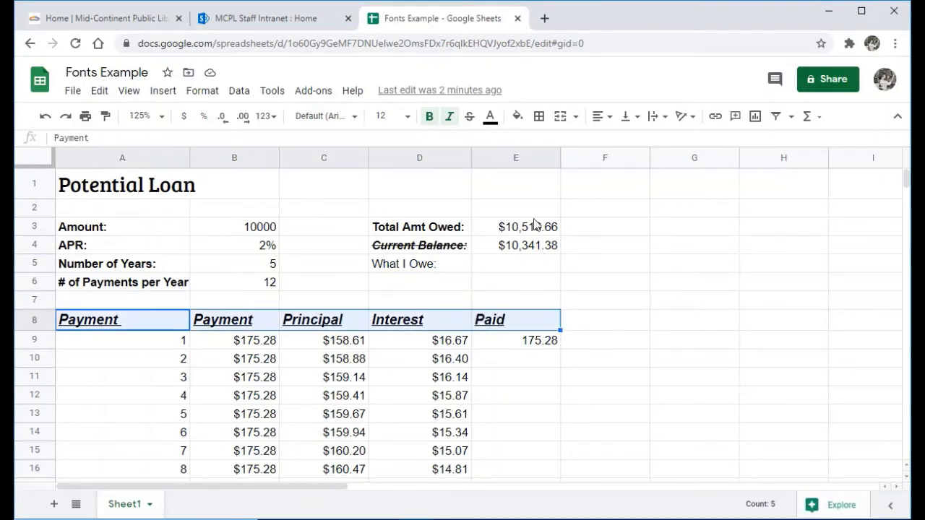
click(491, 118)
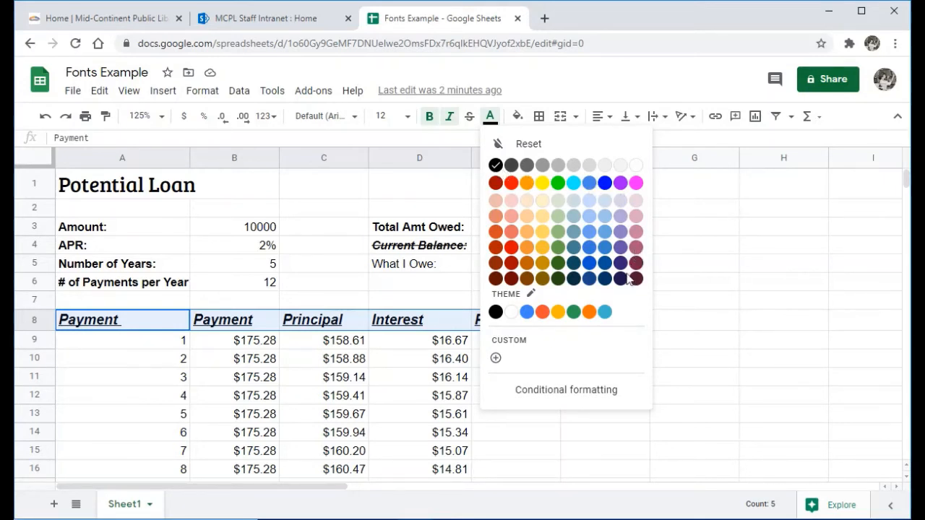
click(519, 347)
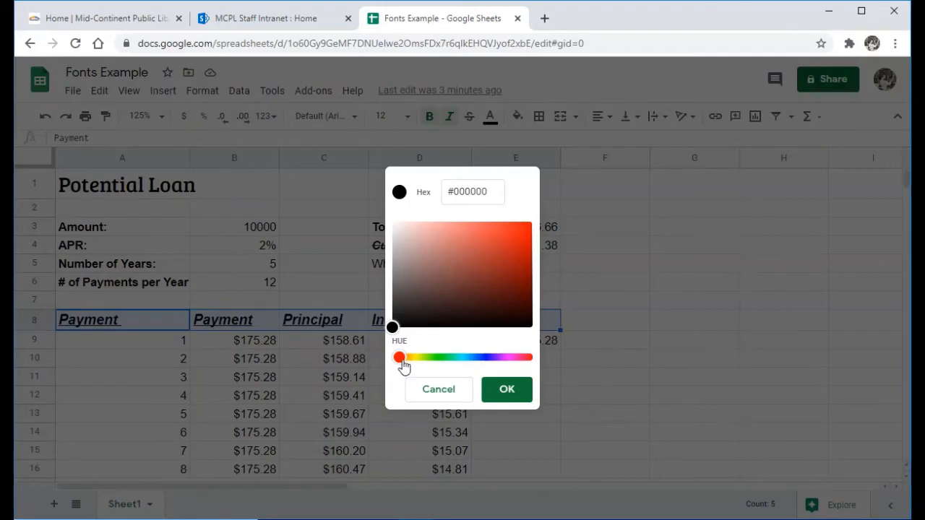
drag(402, 367, 428, 363)
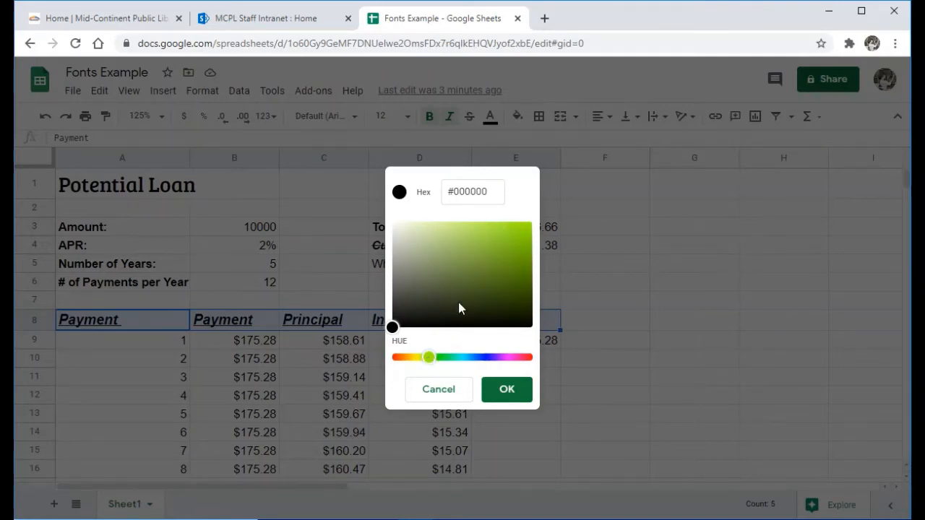
click(444, 390)
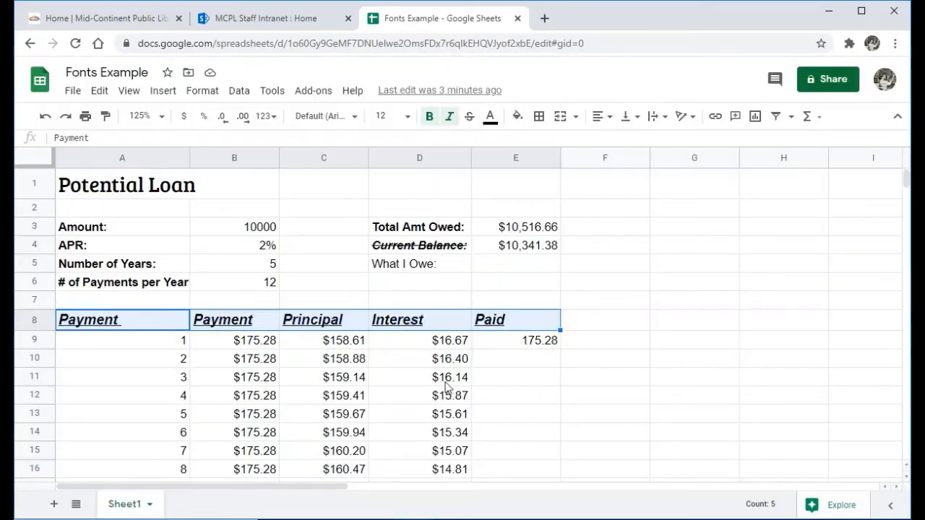
Color the text of the table headers in A8:E8 bright green
click(490, 118)
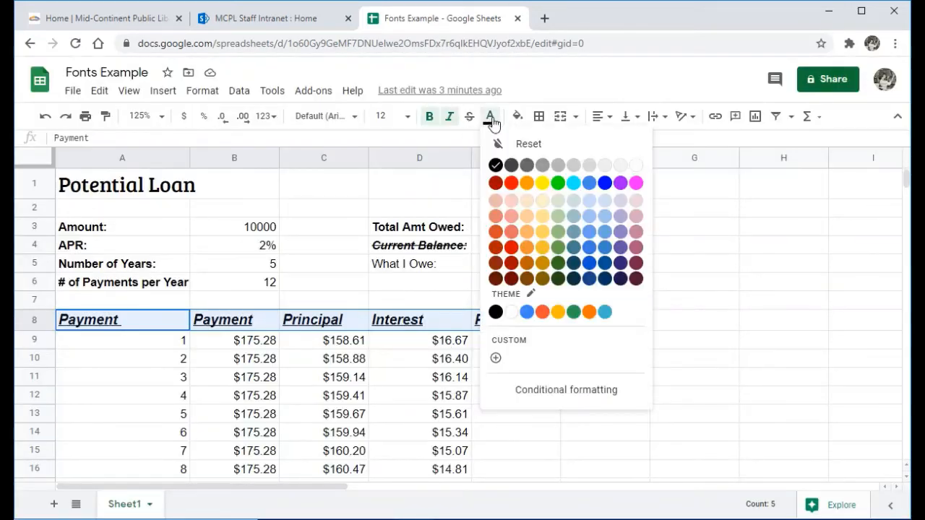
click(558, 185)
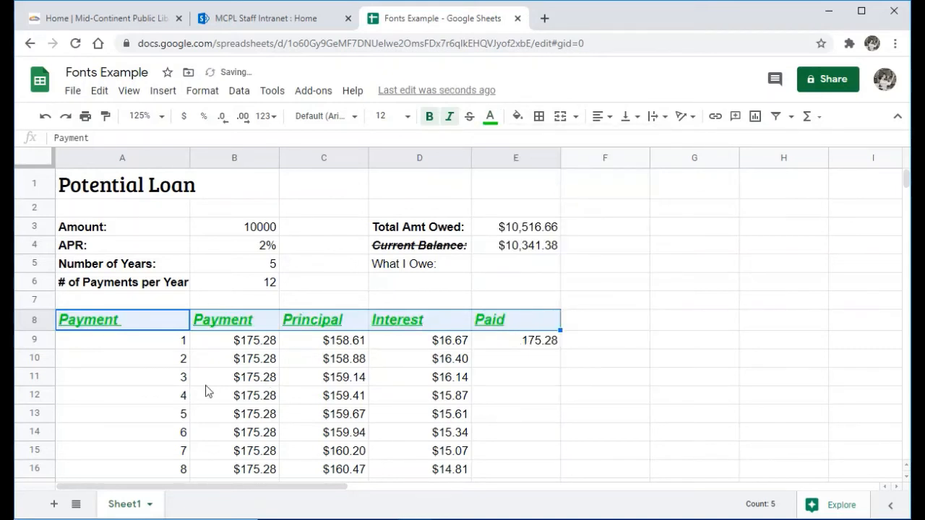
click(125, 364)
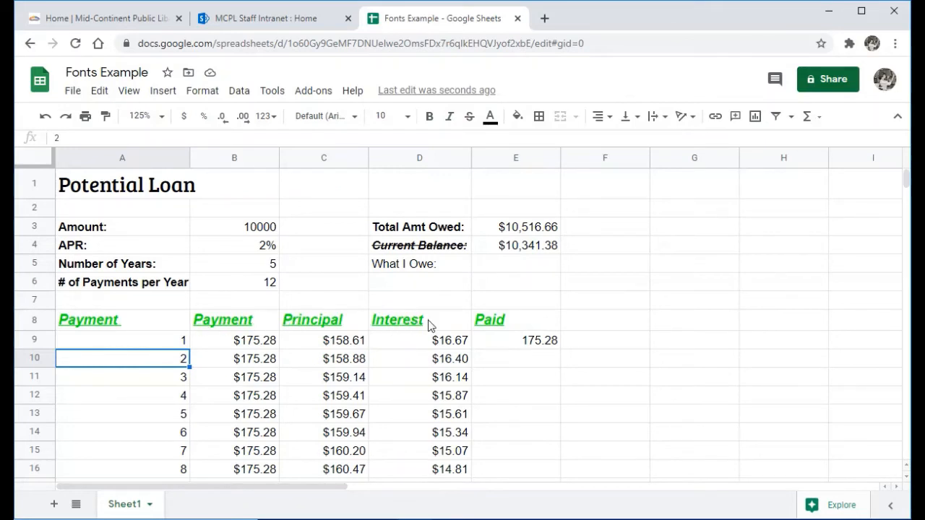
Change the text color of the table headers in A8:E8 to a dark green
click(130, 325)
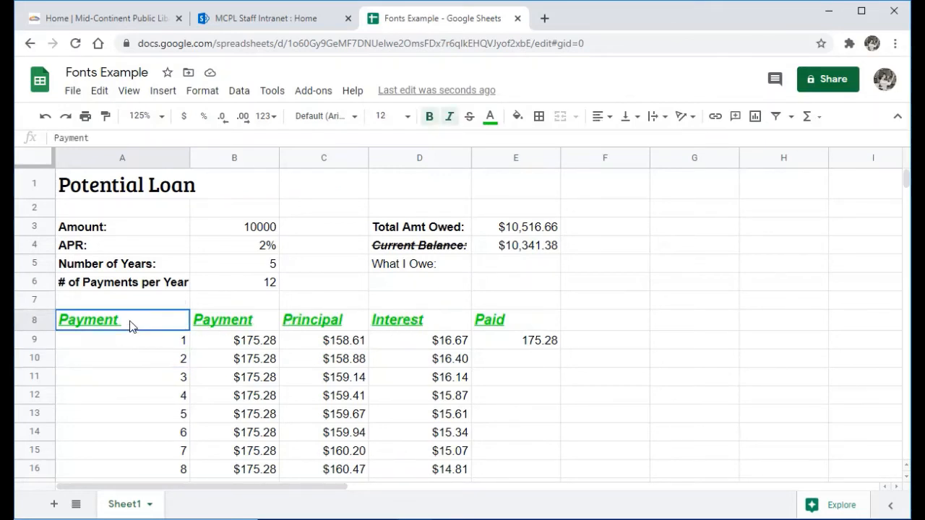
drag(247, 331, 500, 326)
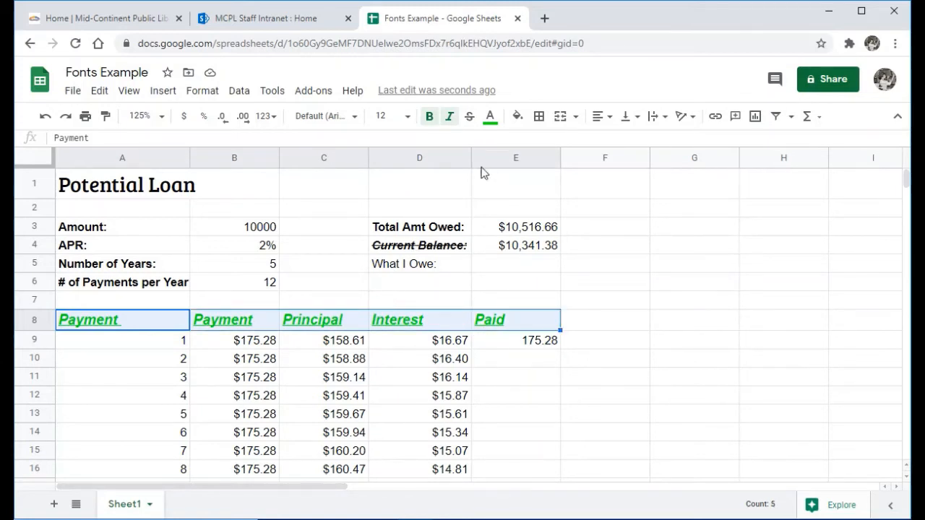
click(493, 128)
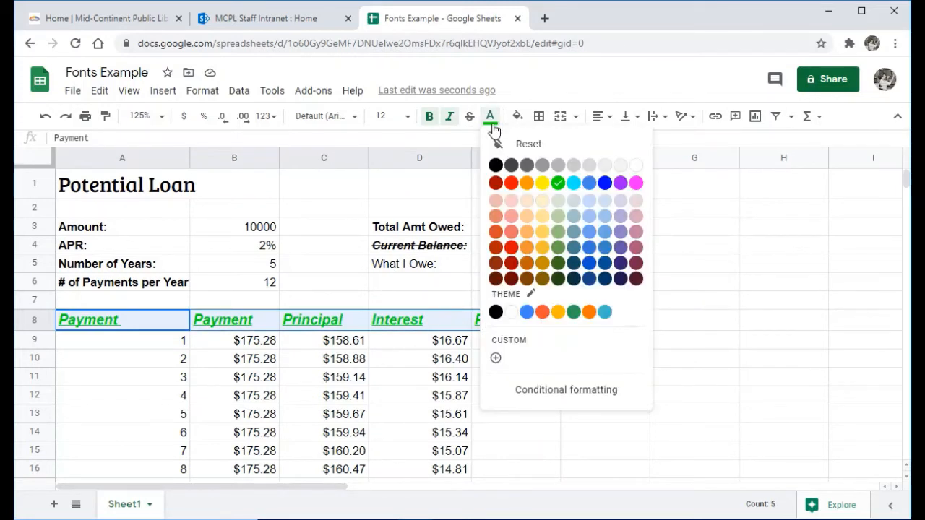
click(557, 269)
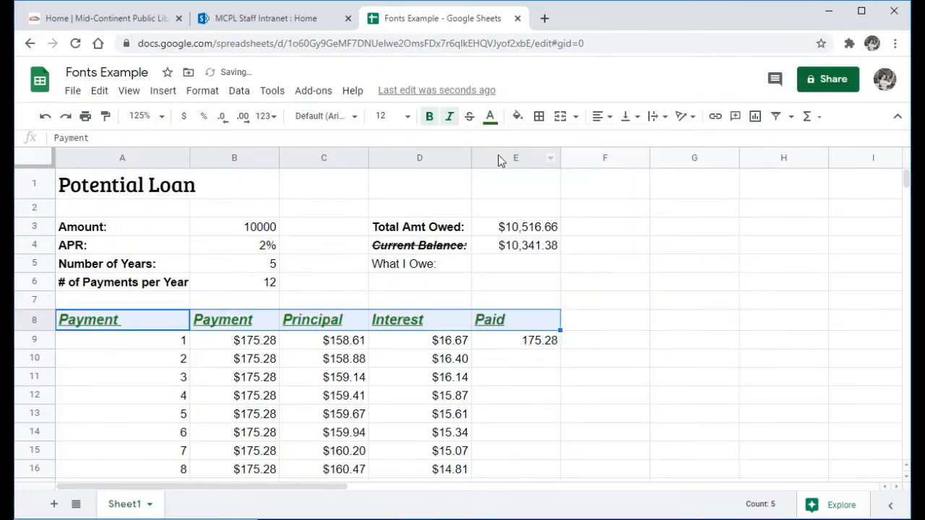
Fill the table header cells A8:E8 with a very light green background
click(517, 120)
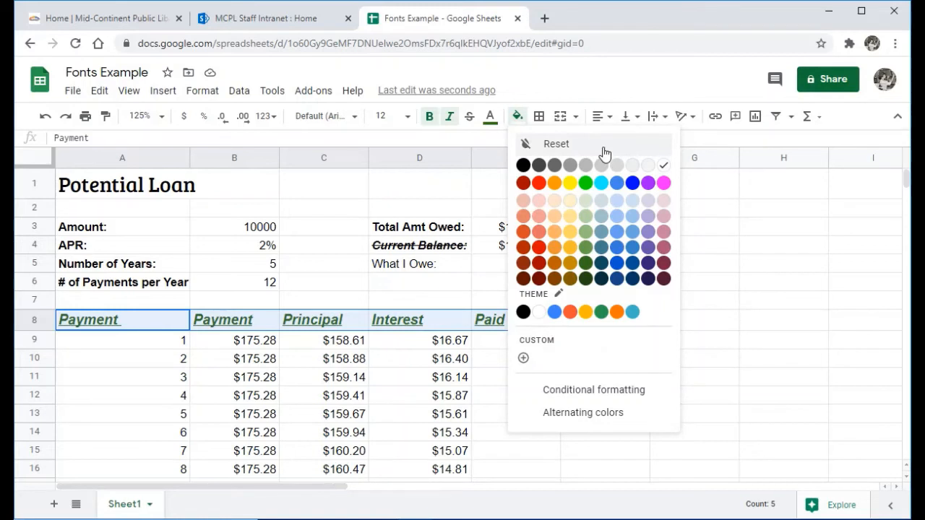
click(585, 207)
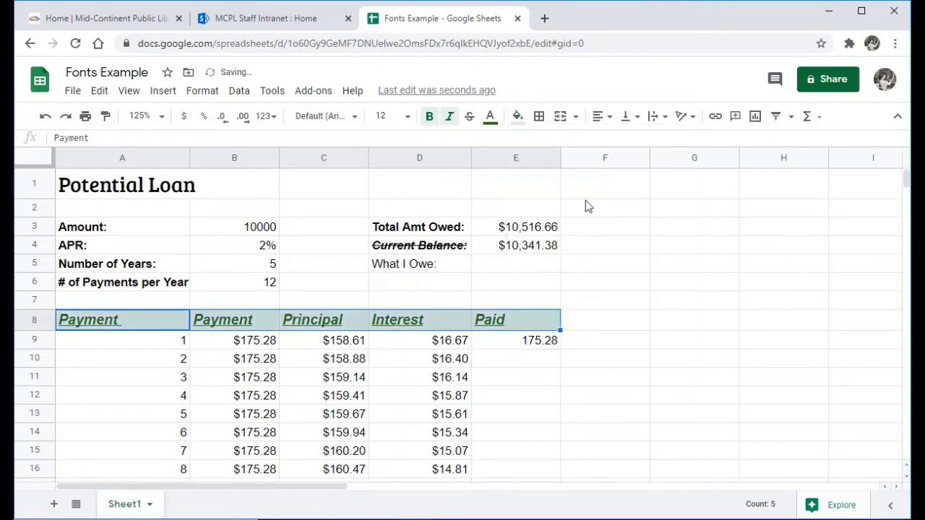
click(115, 367)
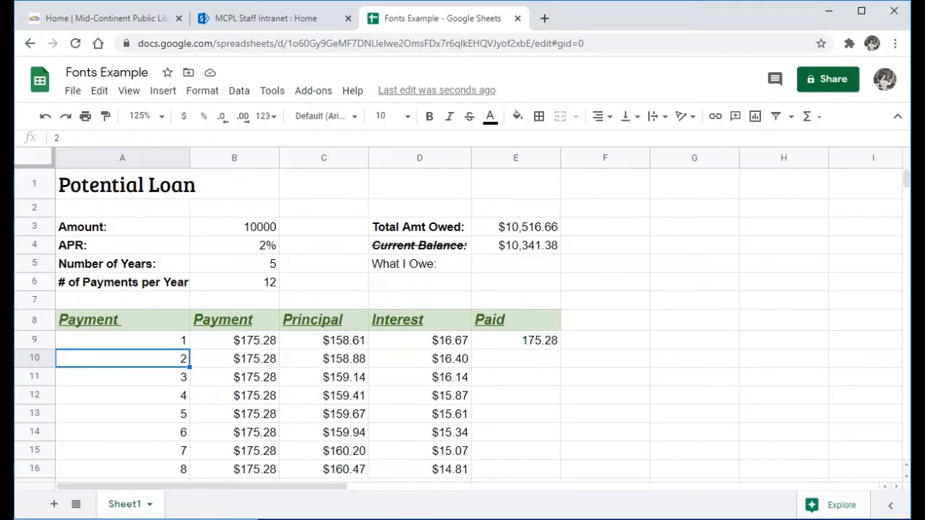
Clear all formatting from the "Current Balance:" label in D4
click(419, 245)
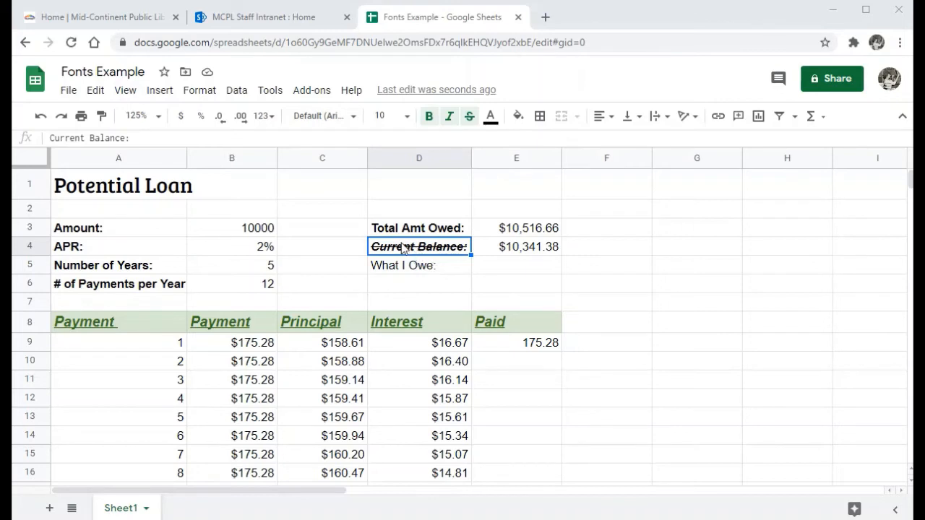
click(206, 94)
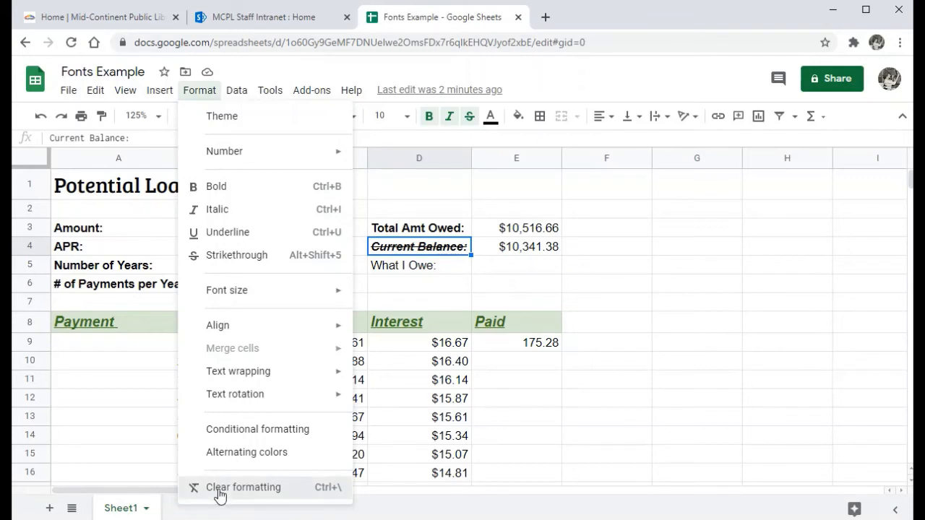
click(219, 497)
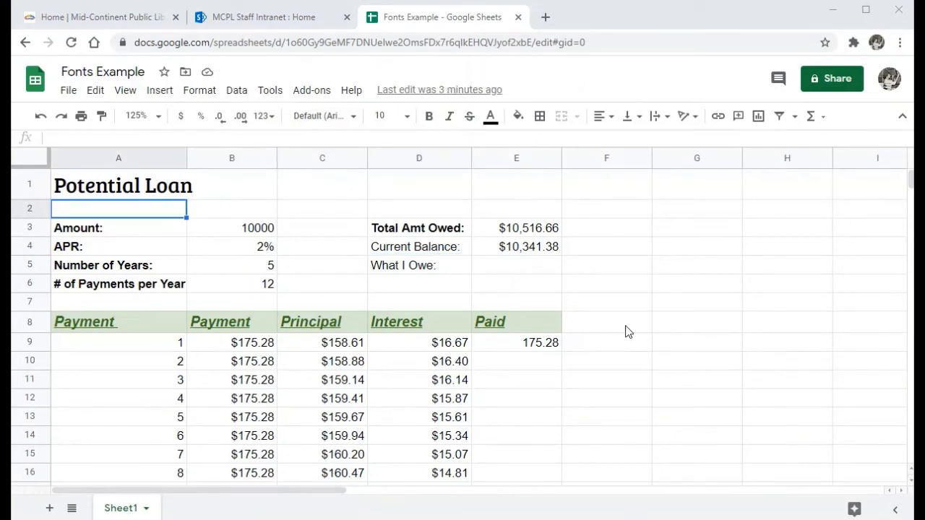
click(910, 479)
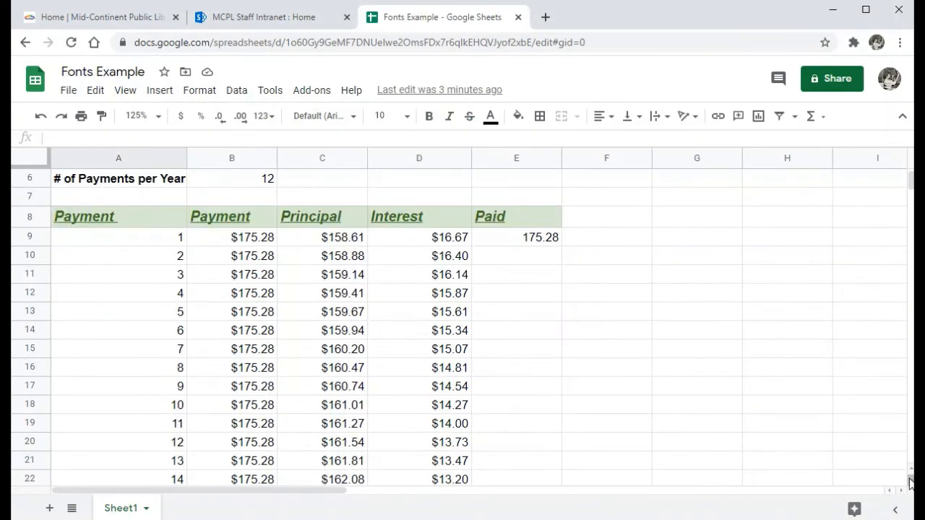
click(910, 483)
click(910, 483)
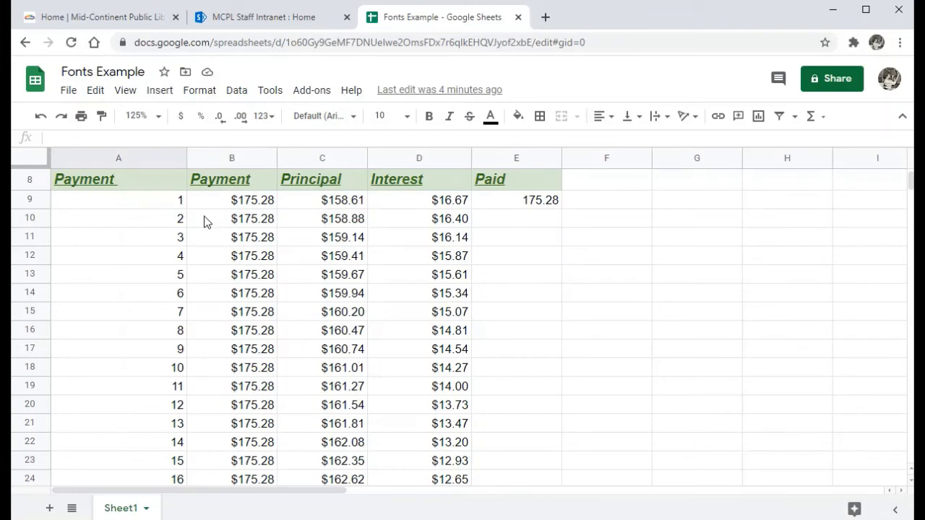
Apply thin solid black borders around every cell in the payment table range A8:E24
drag(153, 184, 516, 473)
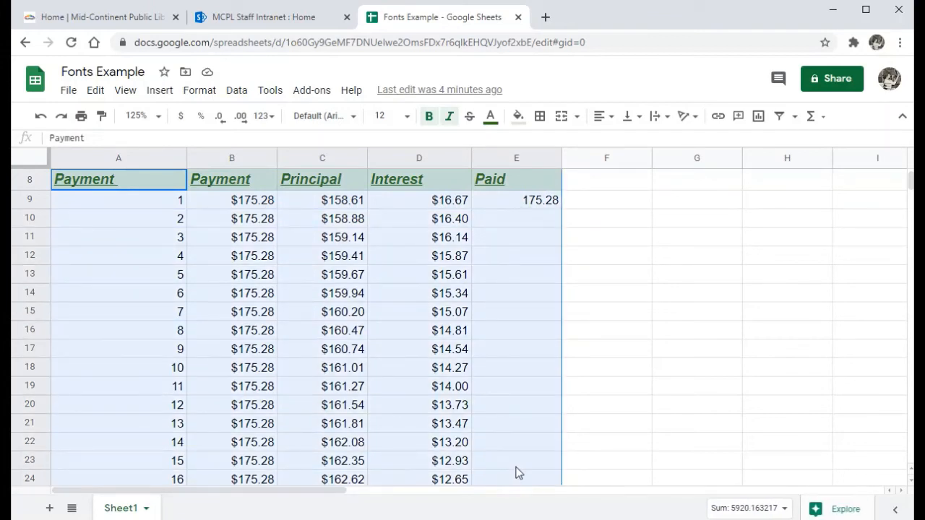
click(539, 118)
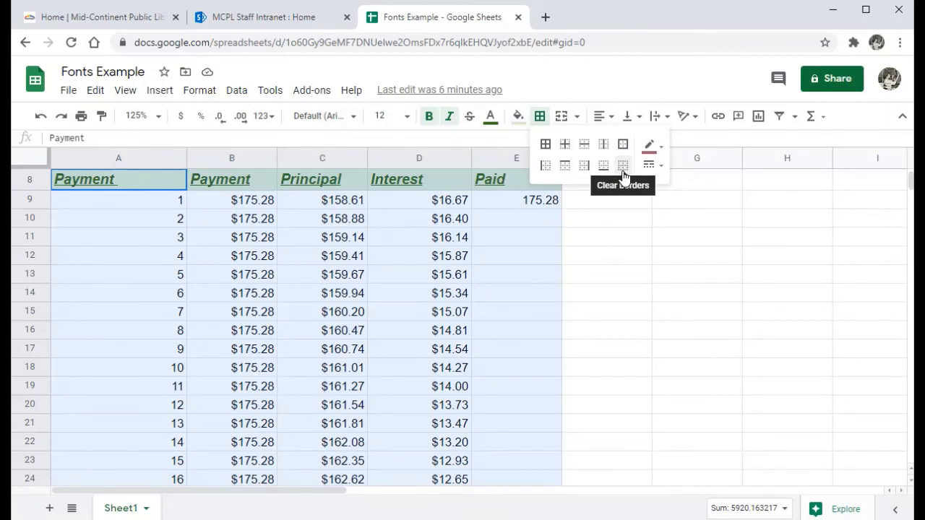
click(662, 171)
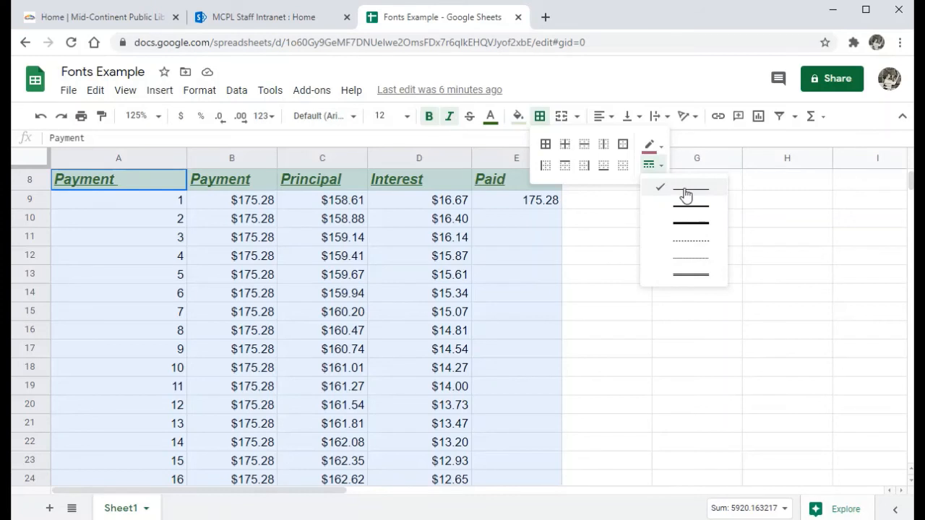
click(654, 148)
click(652, 149)
click(659, 149)
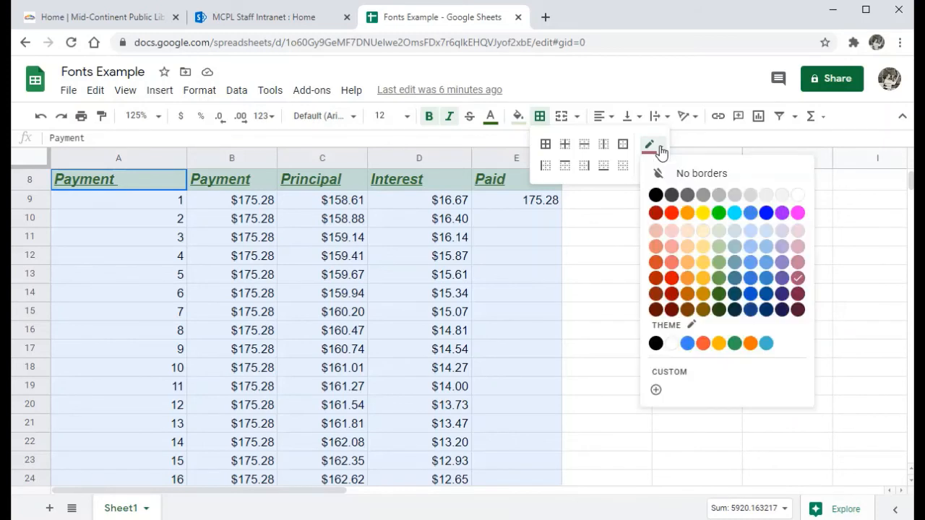
click(658, 196)
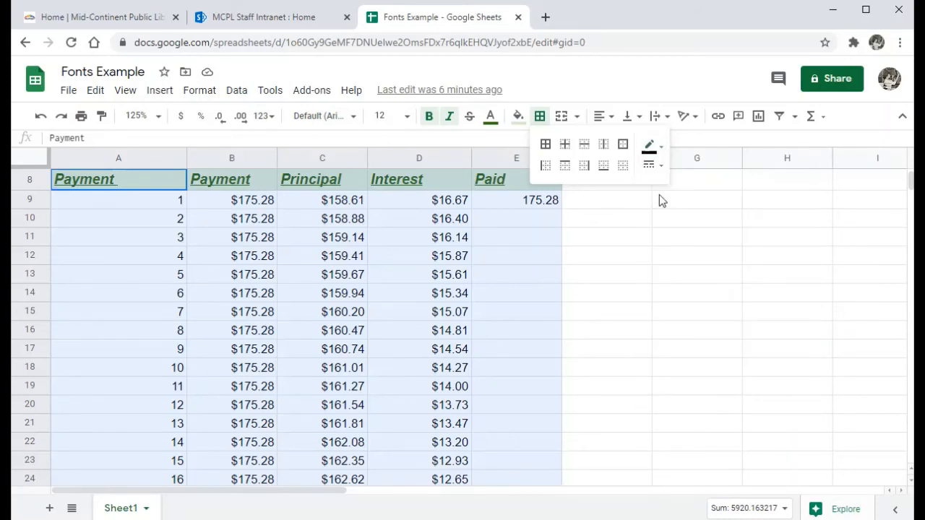
click(659, 152)
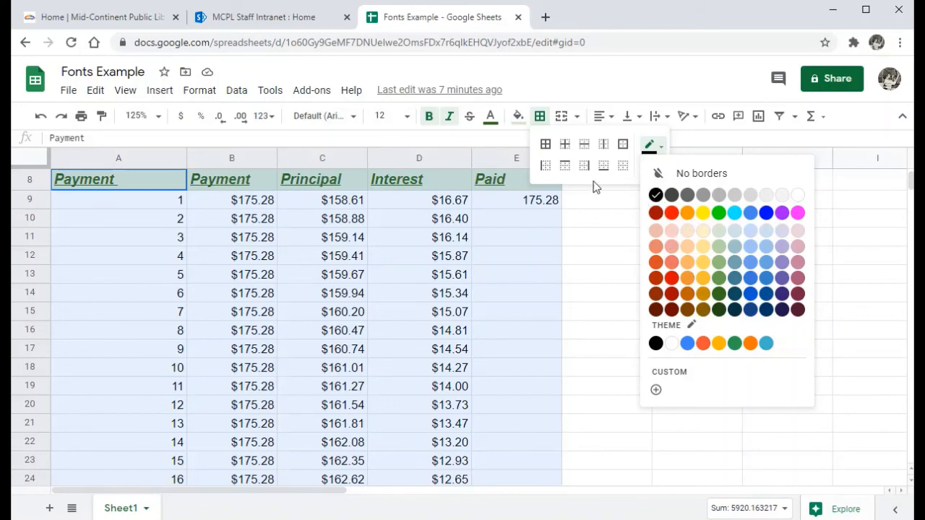
click(545, 145)
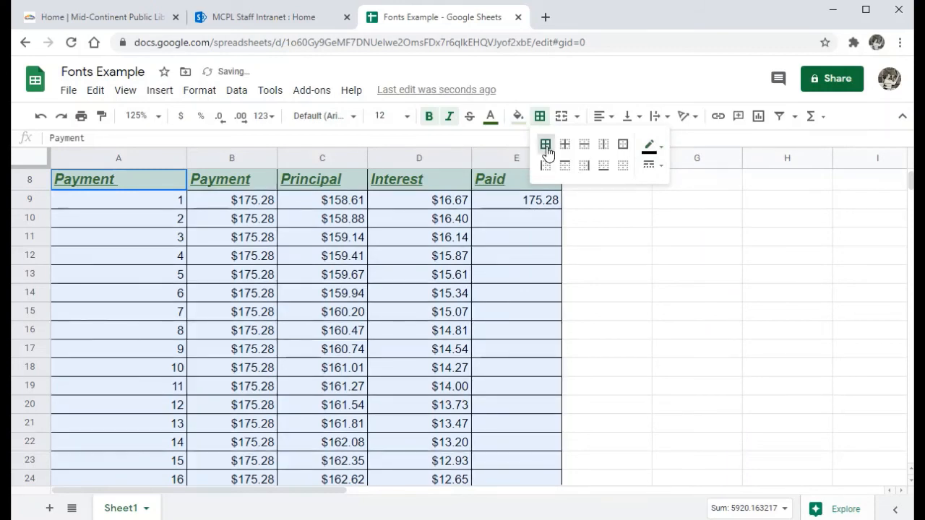
click(582, 204)
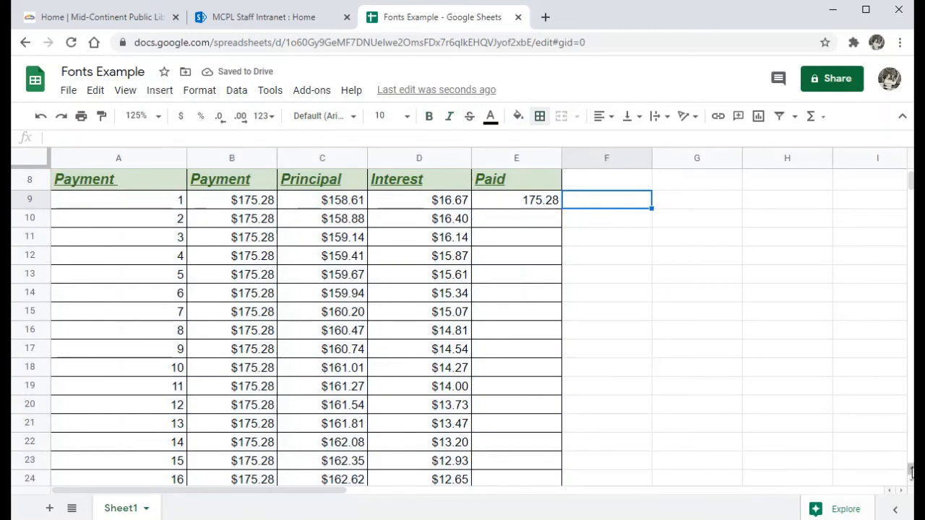
Add a thick black outer border around the payment table range A8:E24
scroll(910, 469, up, 1)
scroll(910, 471, up, 3)
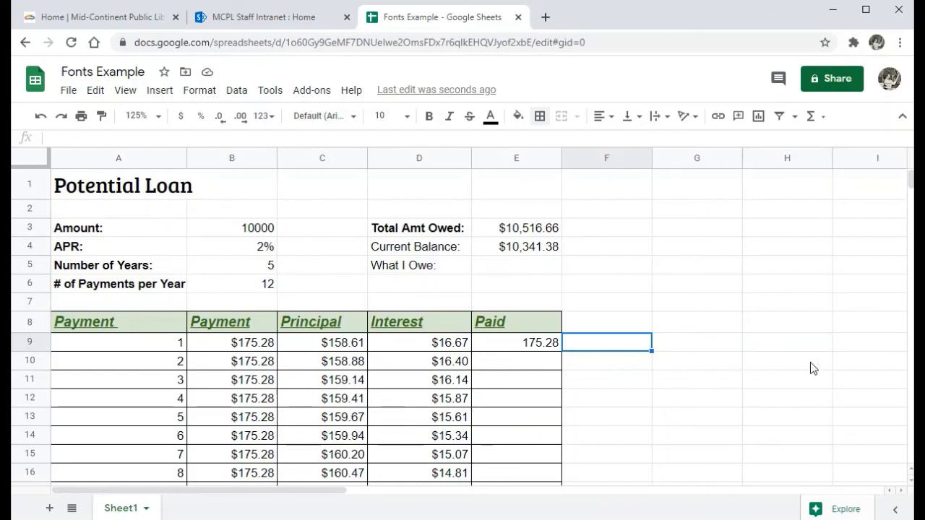
drag(911, 186, 908, 189)
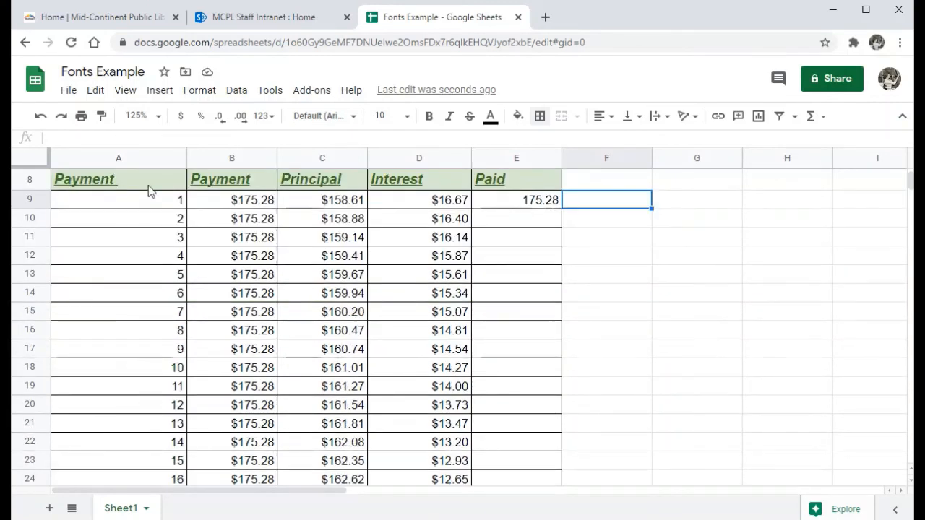
drag(149, 187, 515, 482)
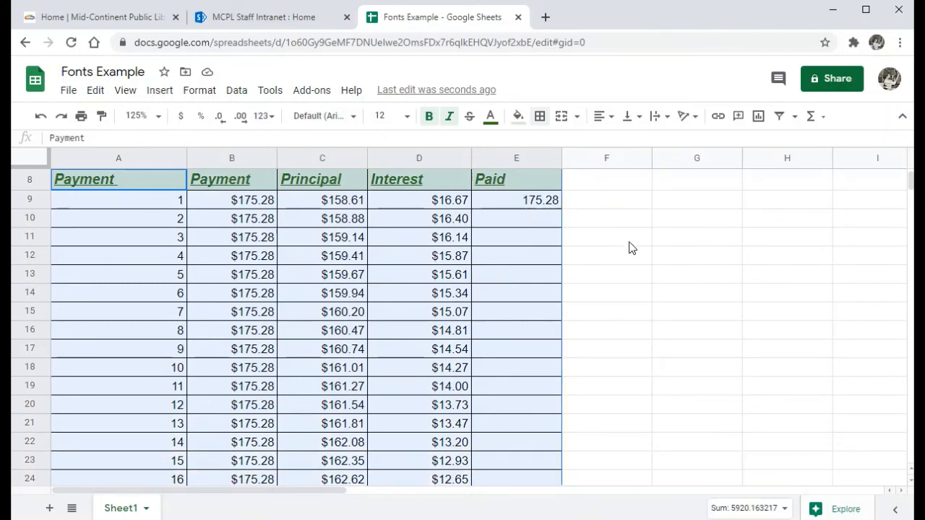
click(540, 117)
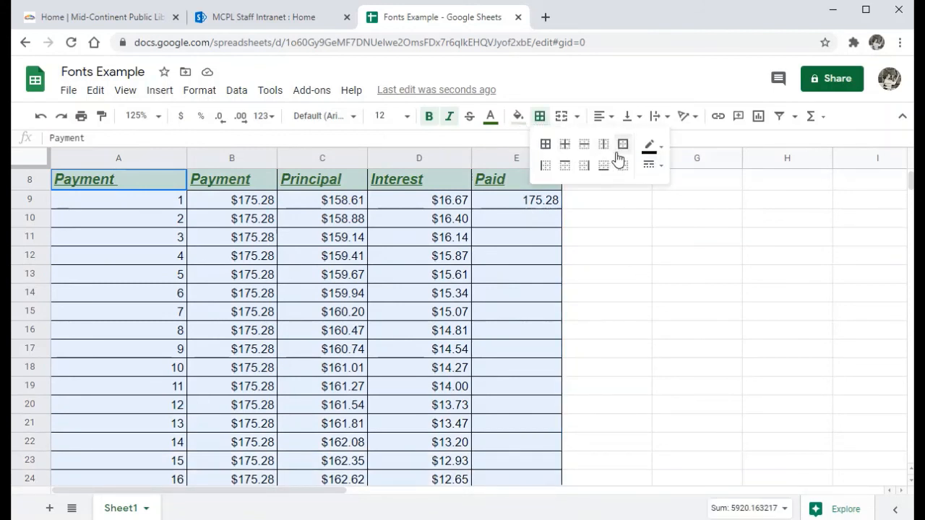
click(662, 172)
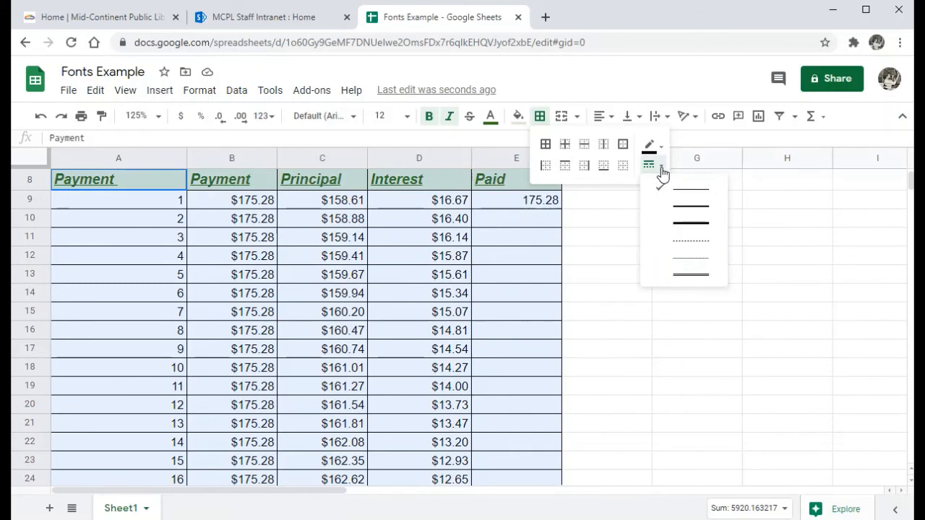
click(677, 225)
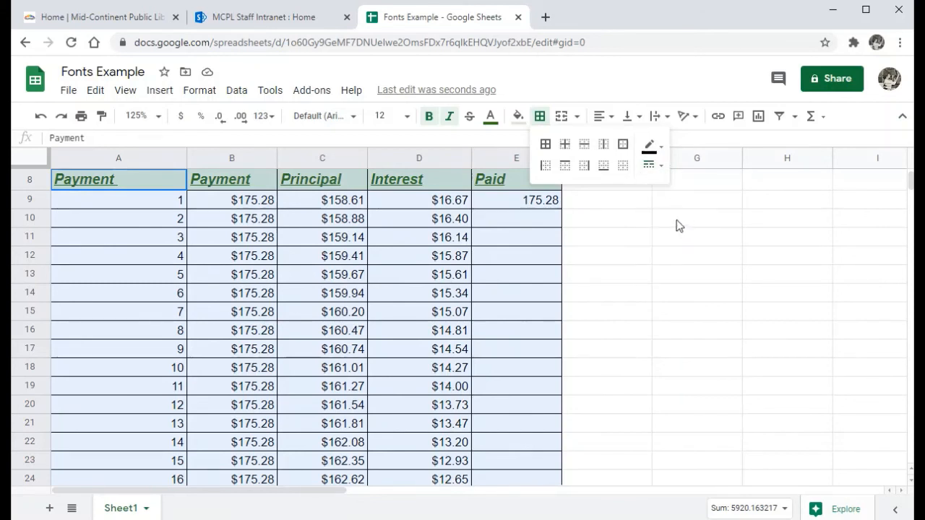
click(624, 149)
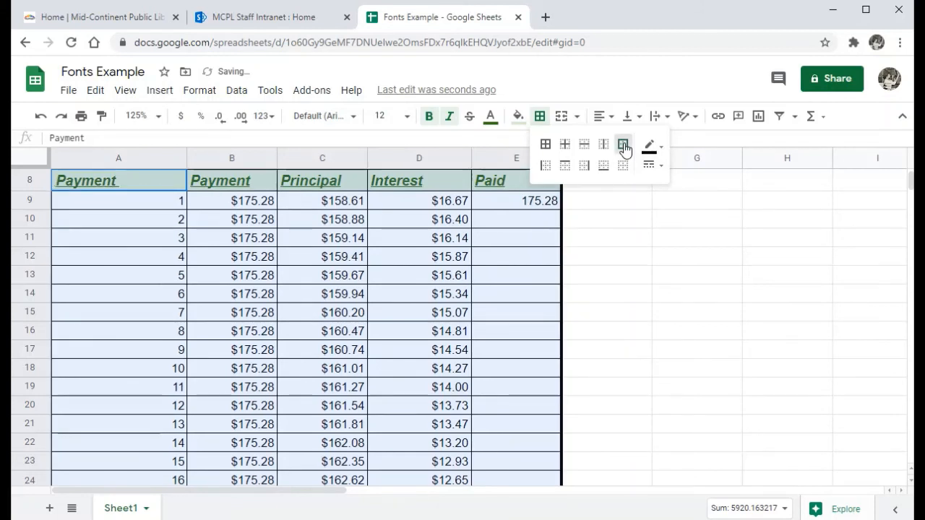
click(615, 240)
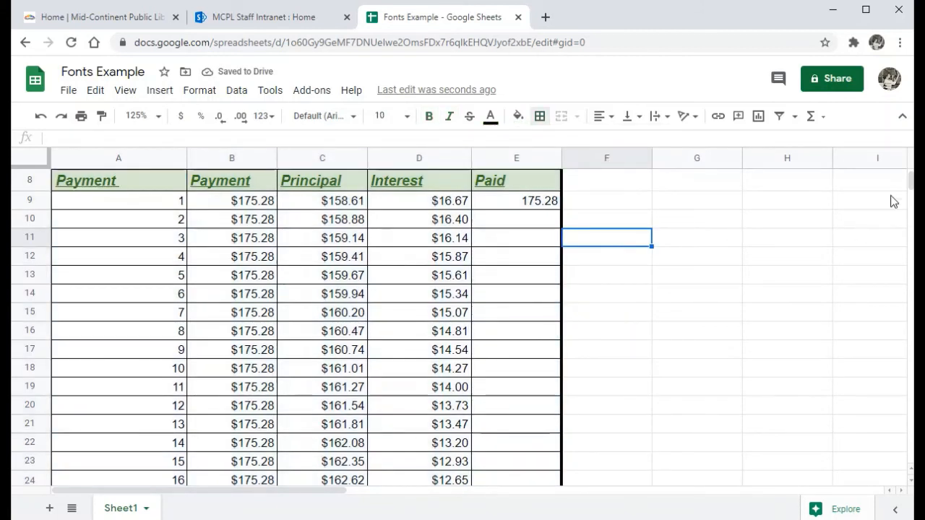
Outline the Principal and Interest columns, C8:D24, with a thick black outer border
scroll(910, 470, up, 1)
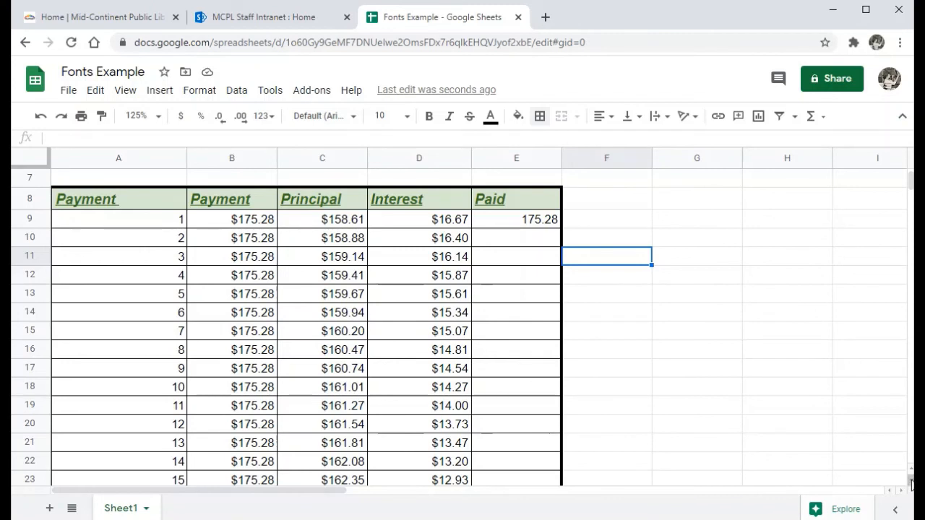
scroll(248, 295, down, 1)
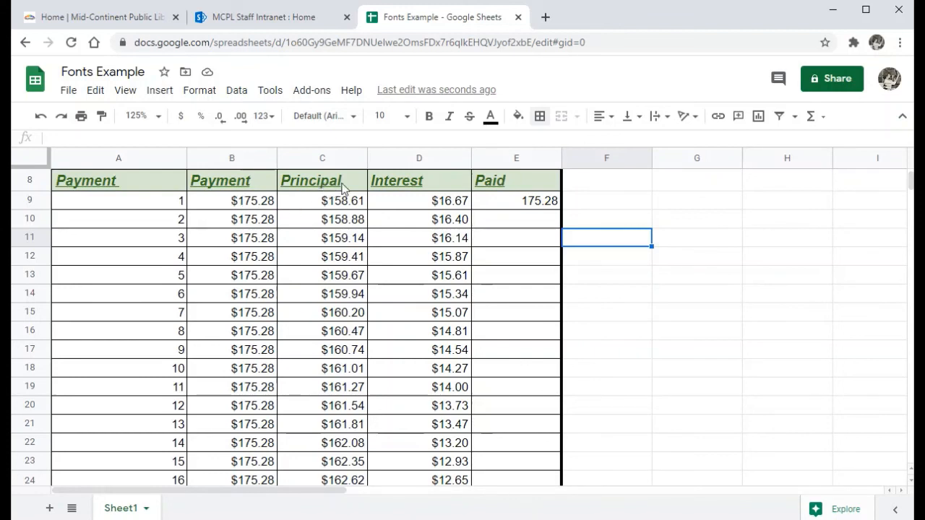
drag(352, 186, 398, 478)
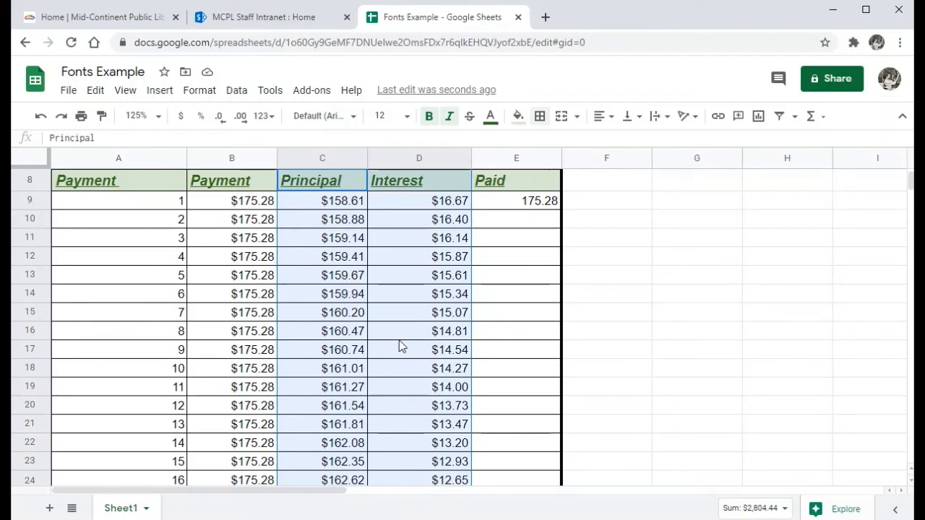
click(541, 118)
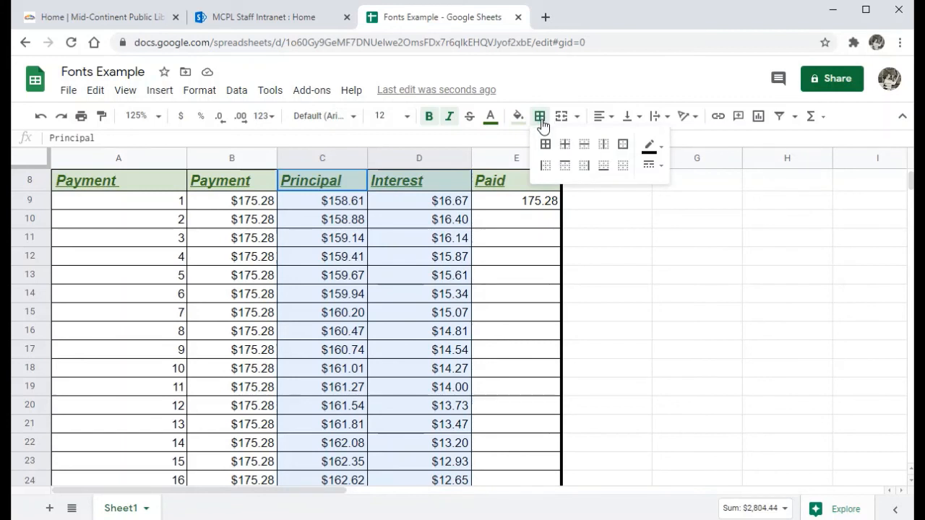
click(659, 169)
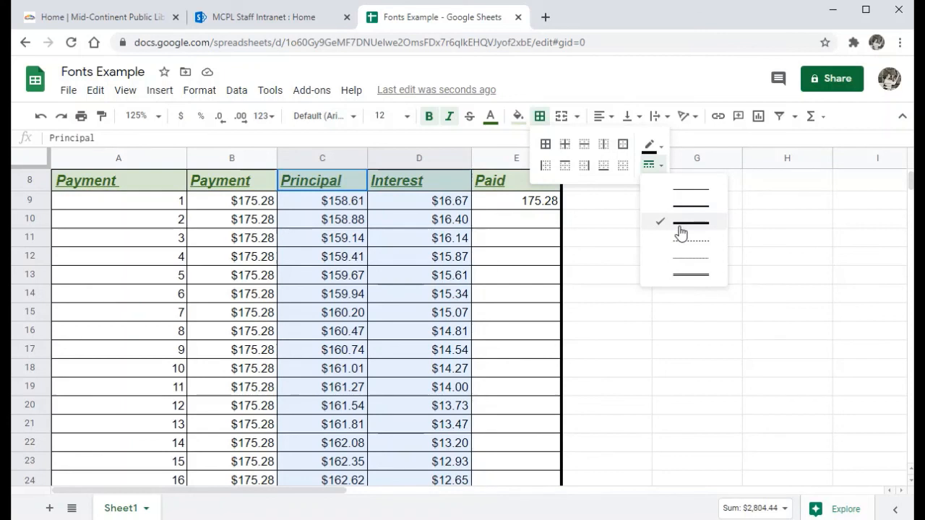
click(649, 165)
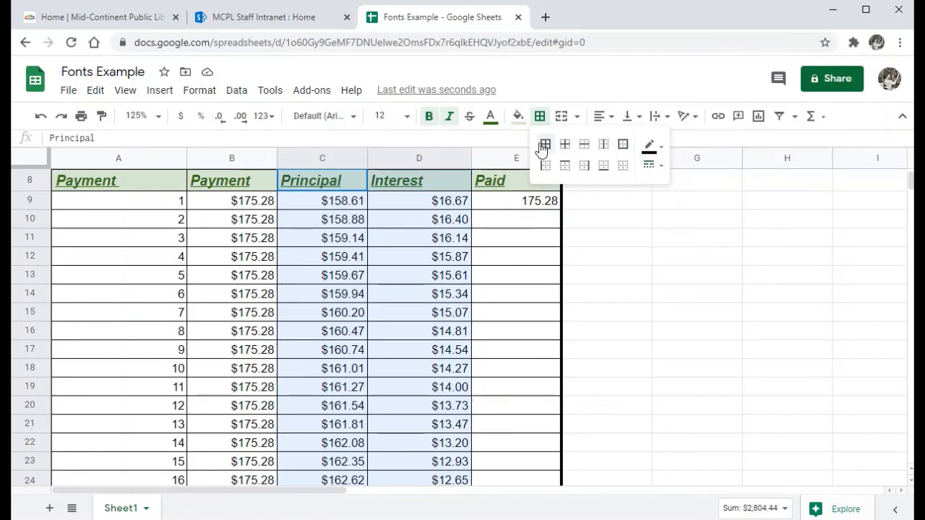
click(623, 145)
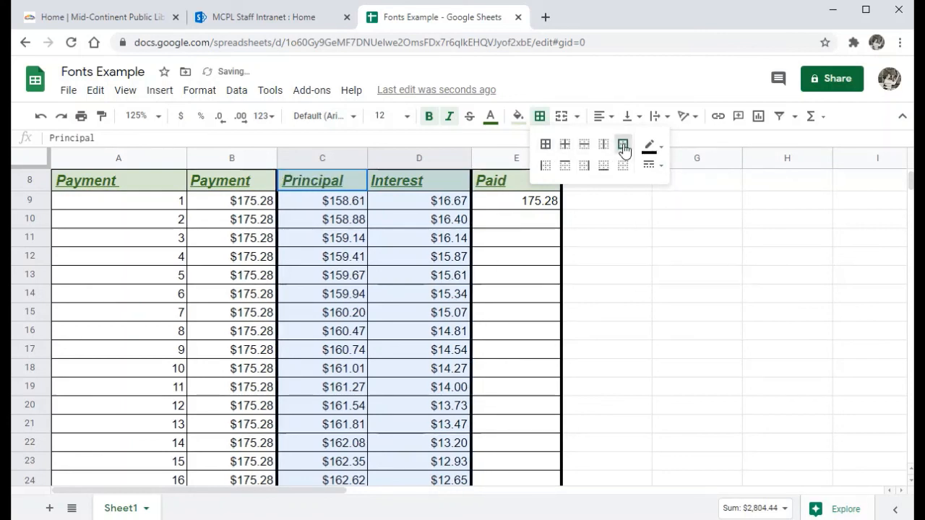
click(605, 223)
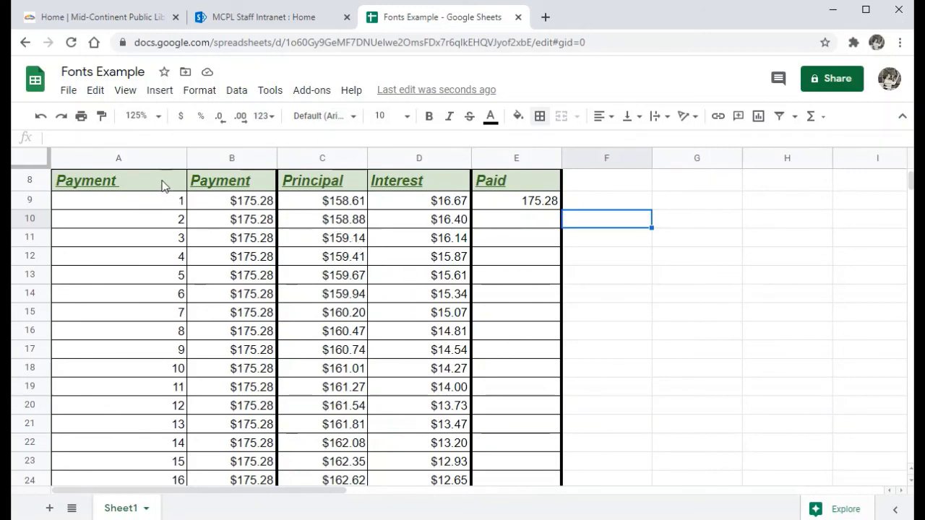
Outline the table header cells A8:E8 with a thick dark pink outer border
drag(152, 188, 522, 188)
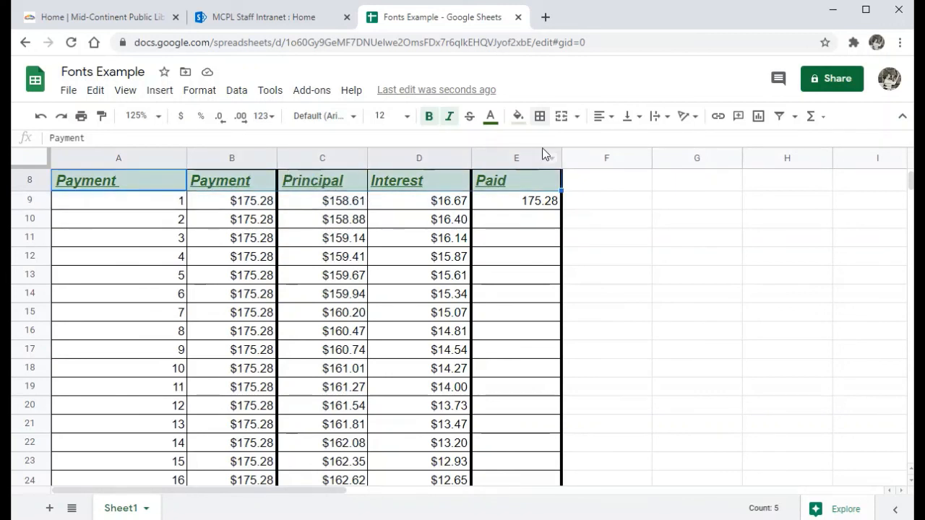
click(540, 118)
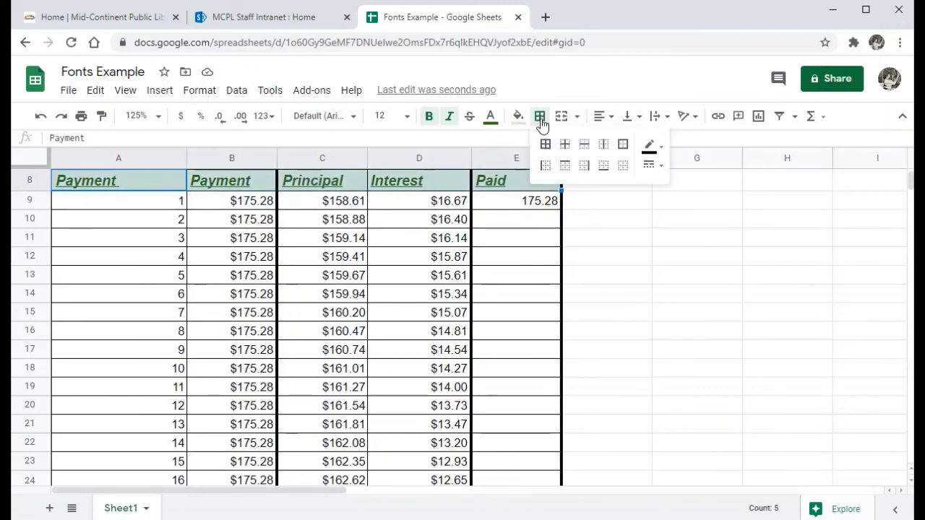
click(662, 150)
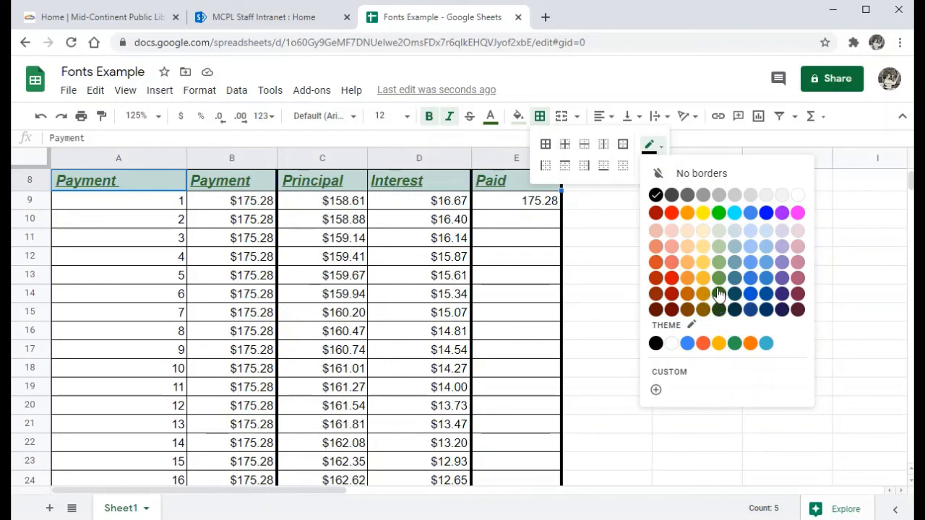
click(798, 279)
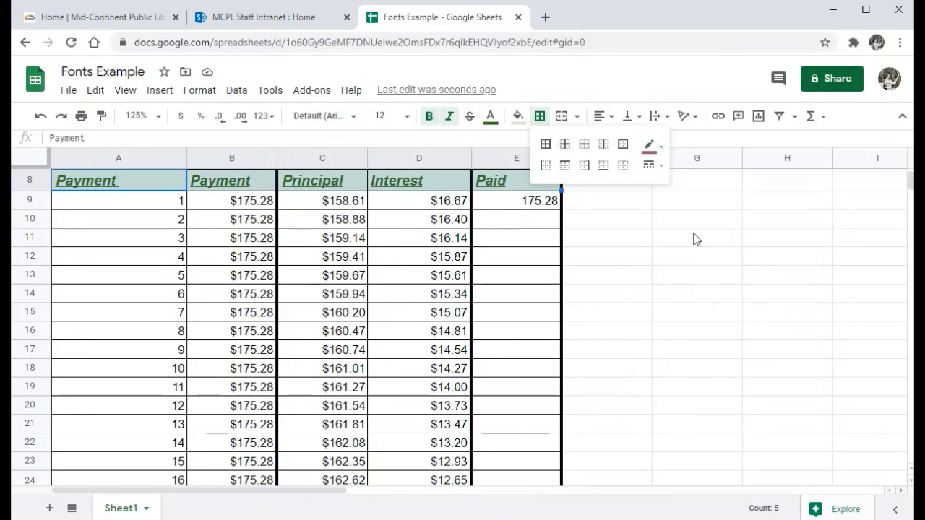
click(649, 165)
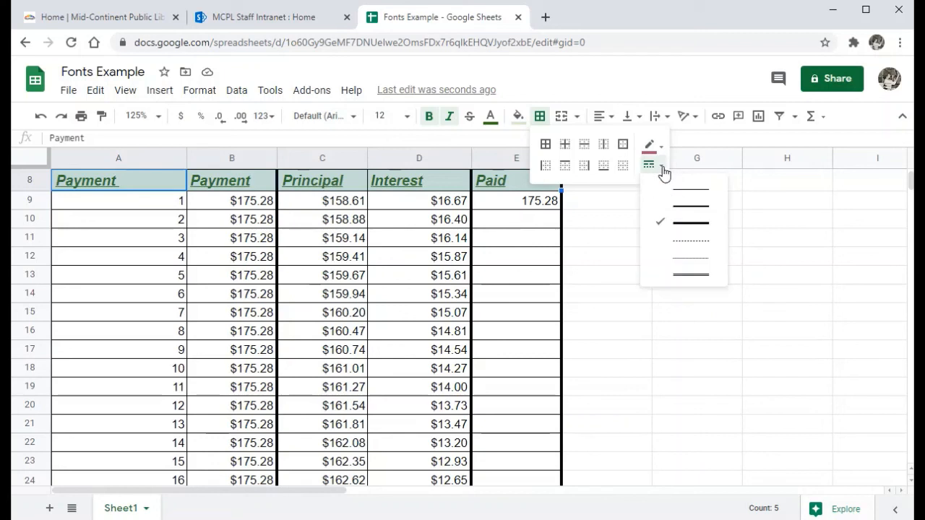
click(690, 230)
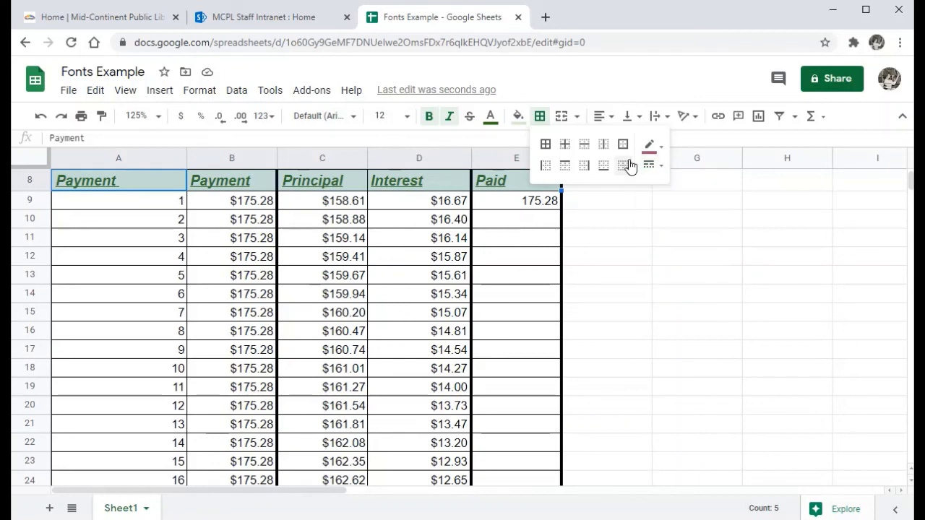
click(625, 148)
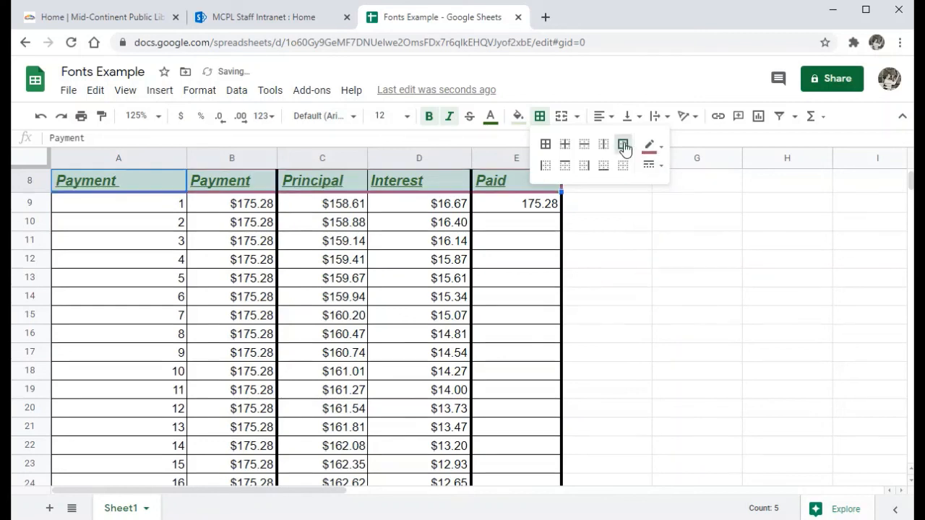
click(632, 223)
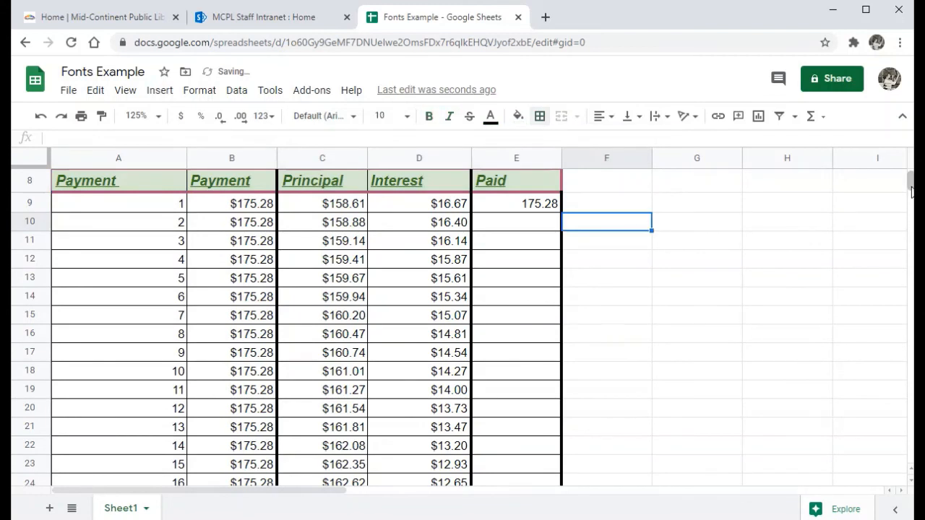
scroll(912, 466, down, 1)
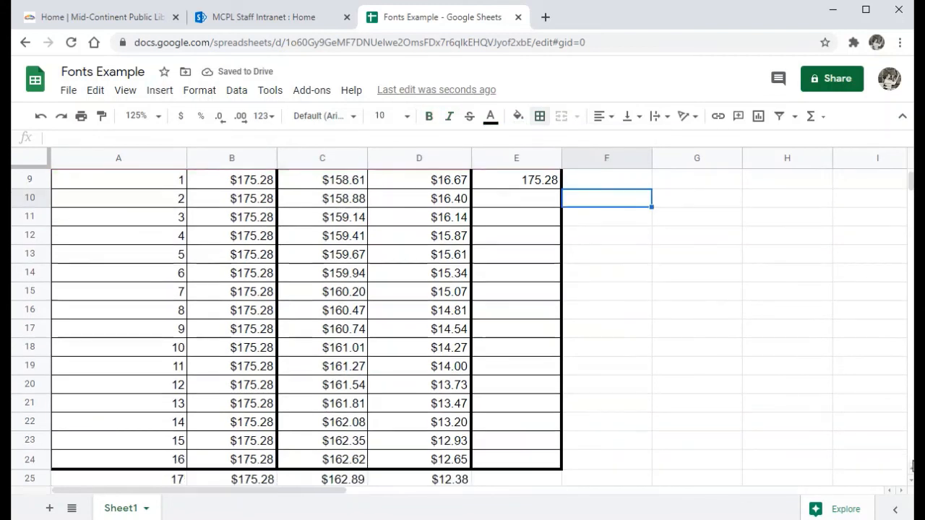
scroll(910, 471, up, 1)
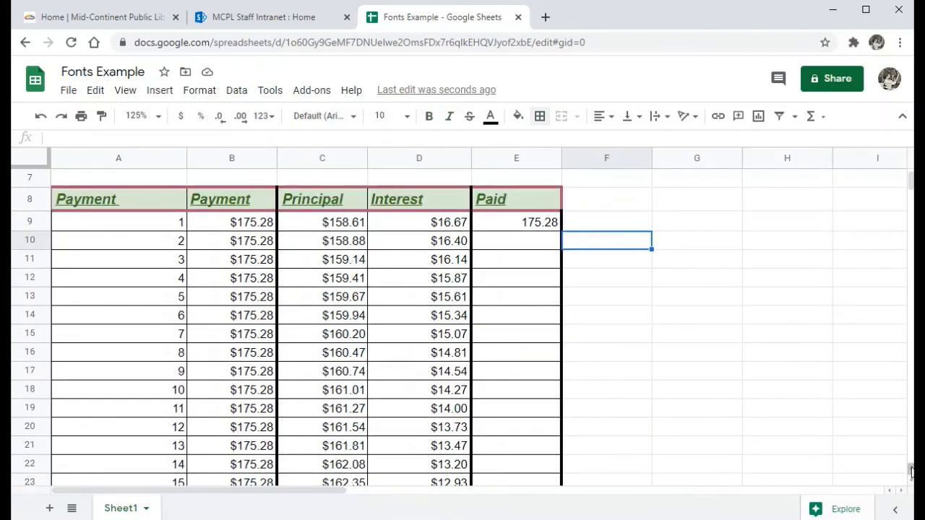
scroll(910, 470, up, 3)
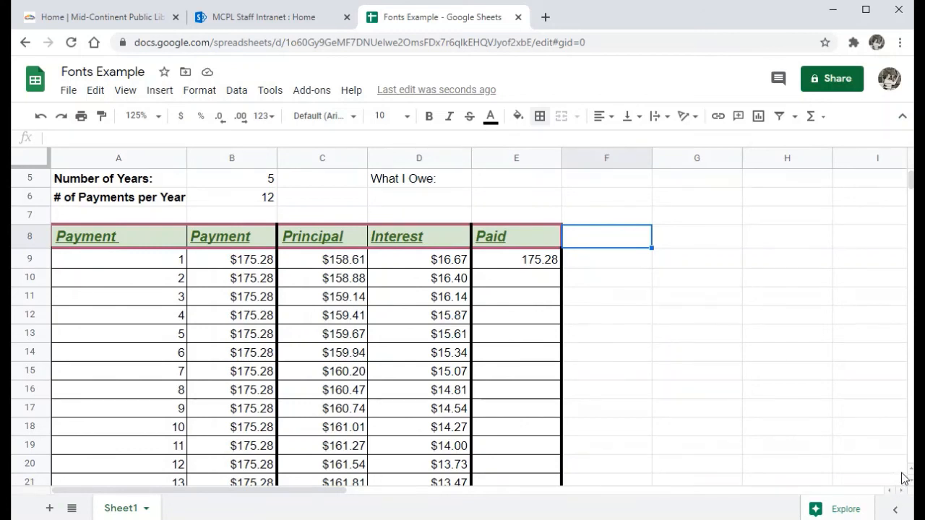
scroll(910, 469, up, 3)
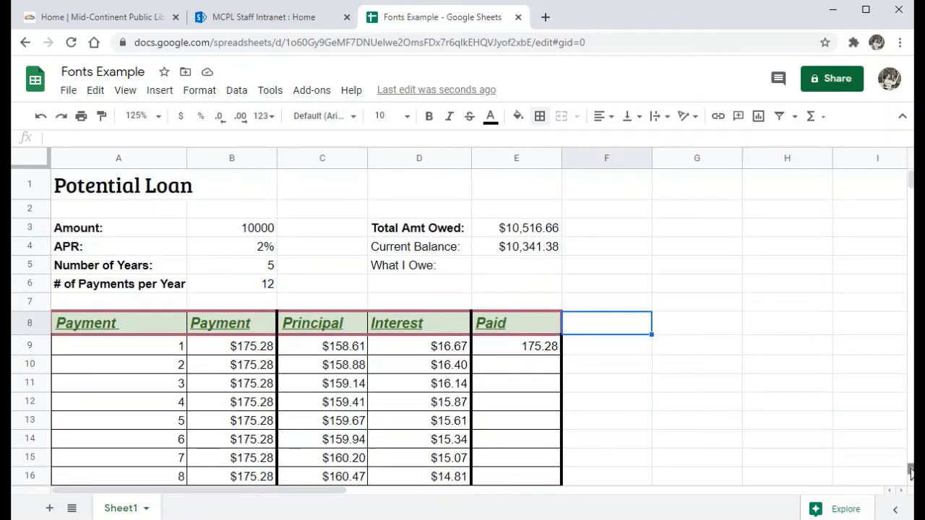